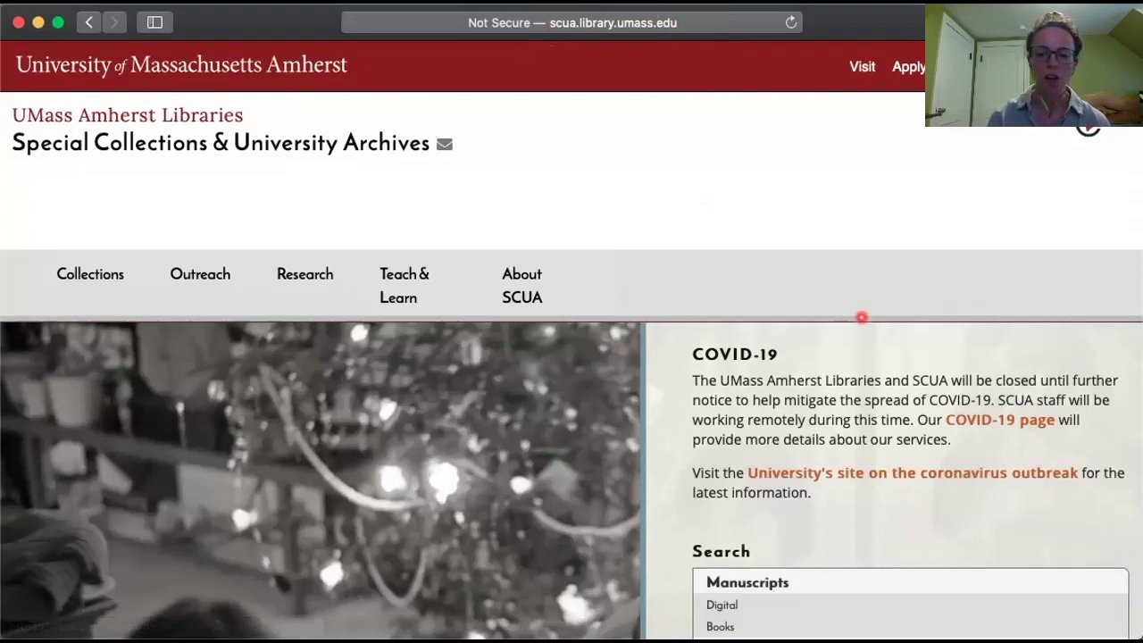
Browse the SCUA collecting area categories list, then close it without choosing one
mouse_move(530, 251)
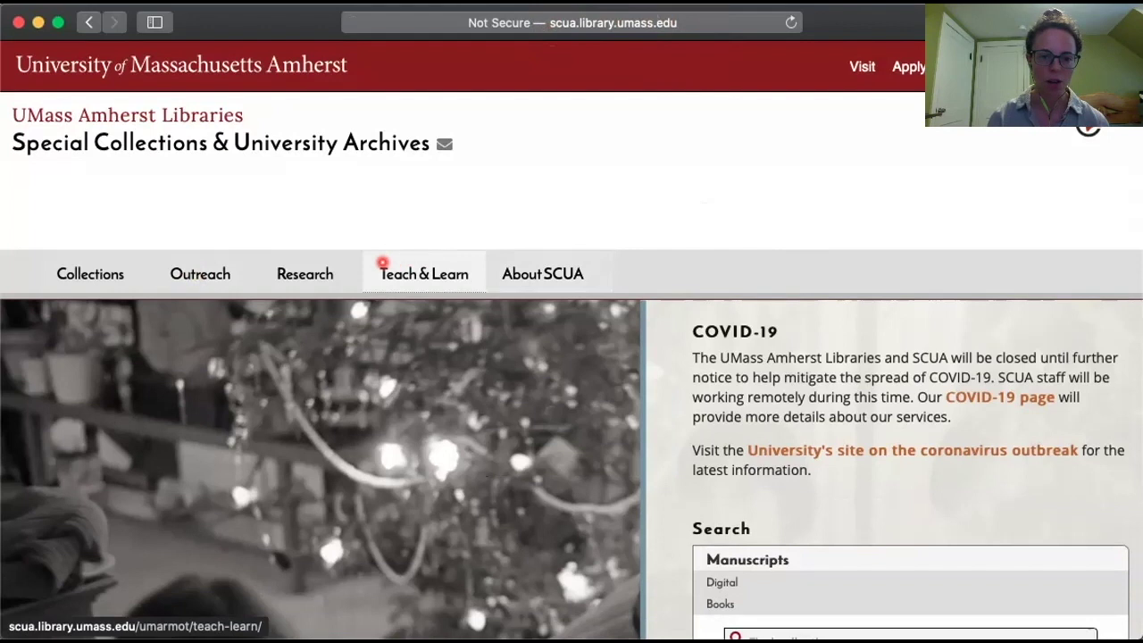
scroll(720, 401, "down", 3)
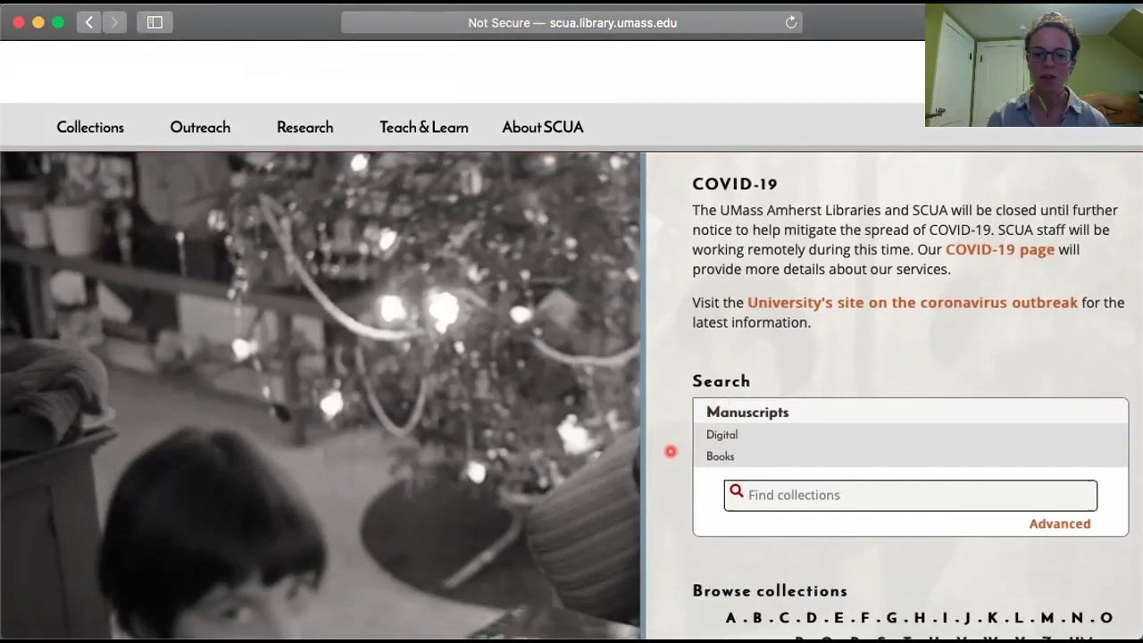
scroll(671, 451, "down", 4)
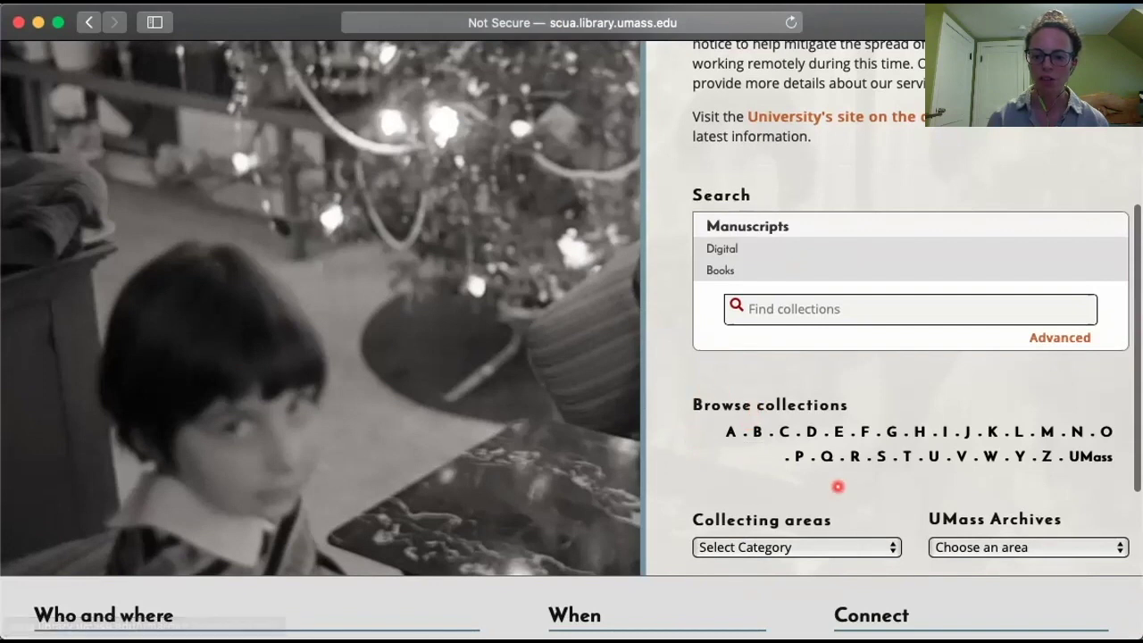
scroll(838, 487, "down", 1)
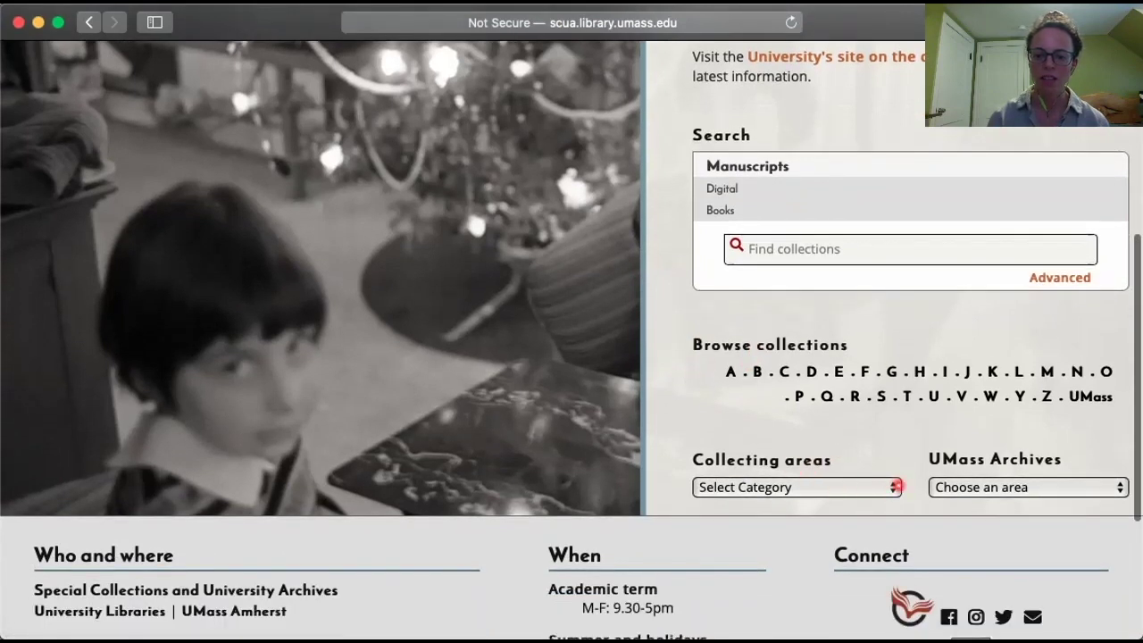
left_click(894, 487)
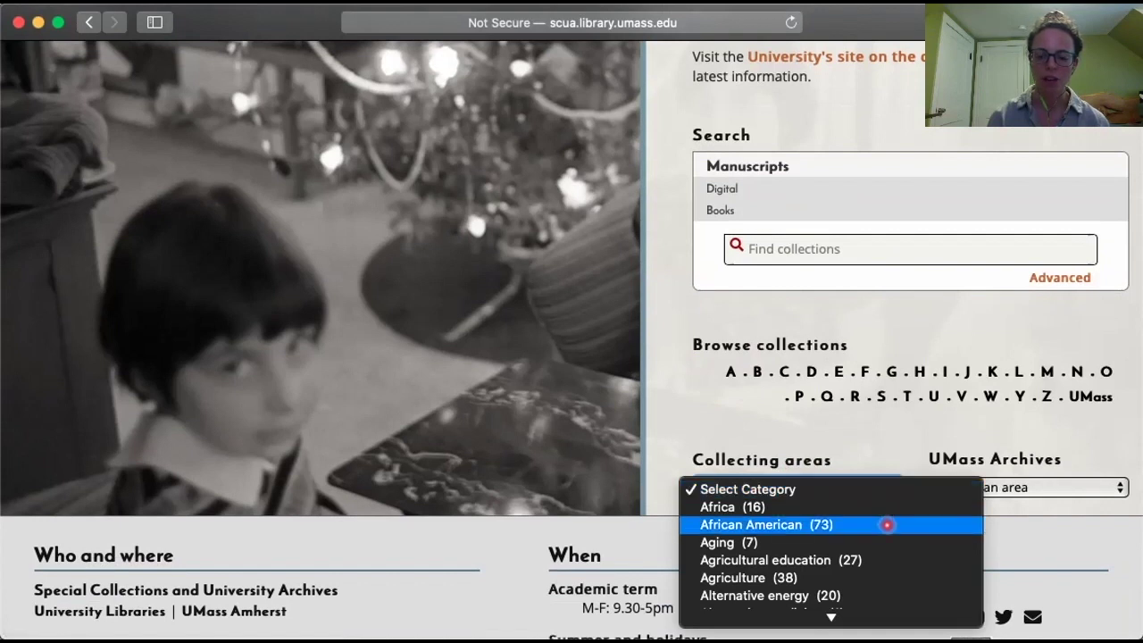
scroll(887, 524, "down", 1)
scroll(887, 525, "down", 1)
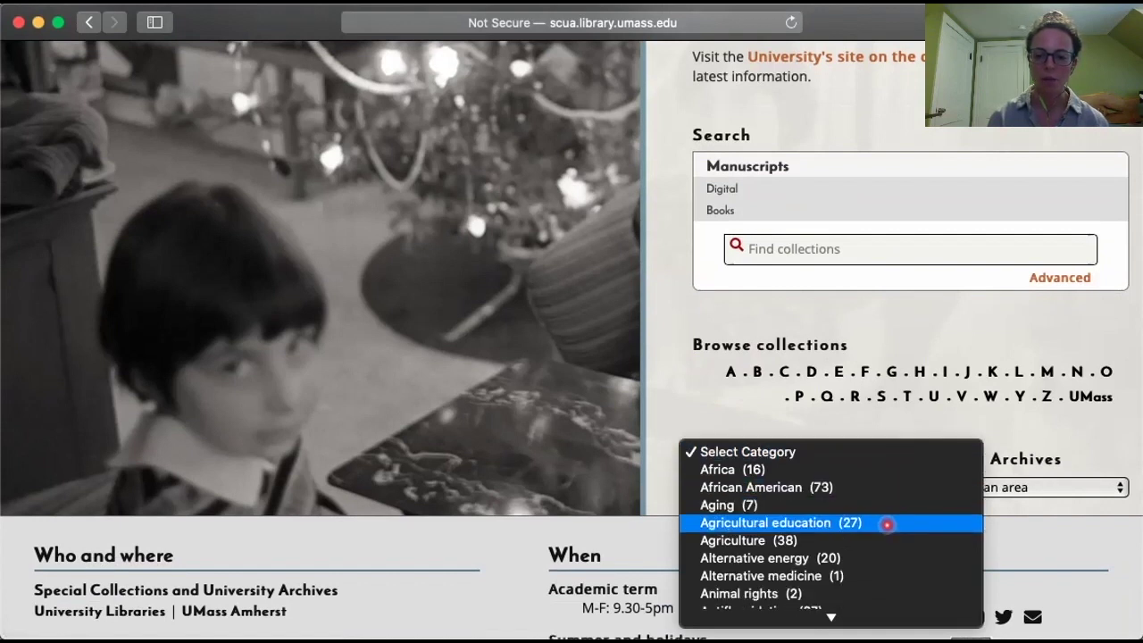
scroll(887, 524, "down", 2)
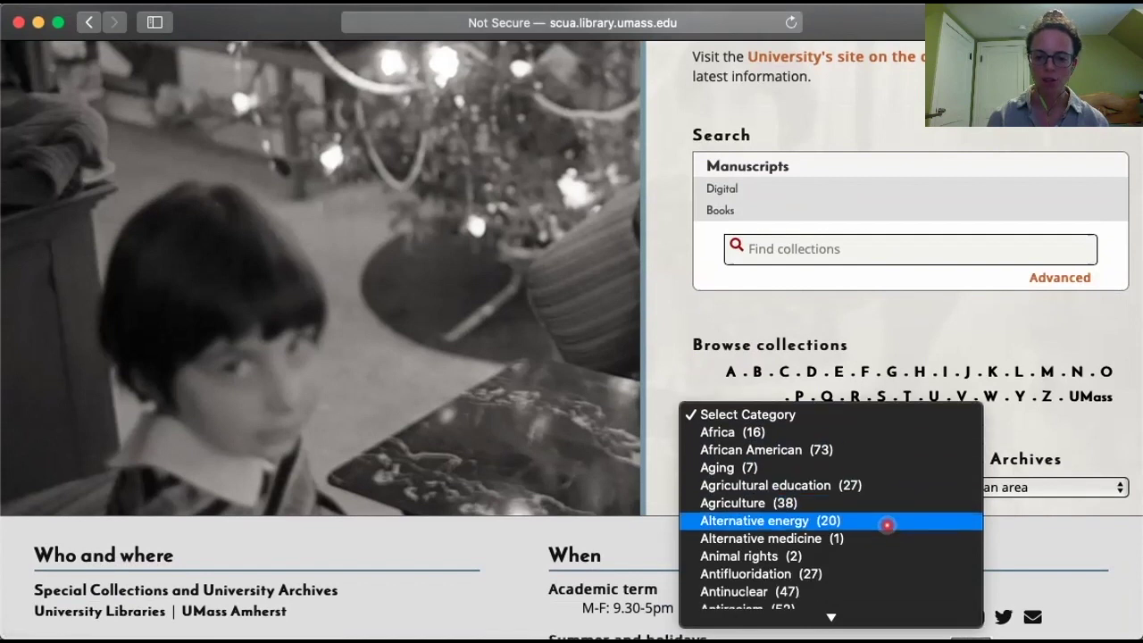
scroll(887, 524, "down", 11)
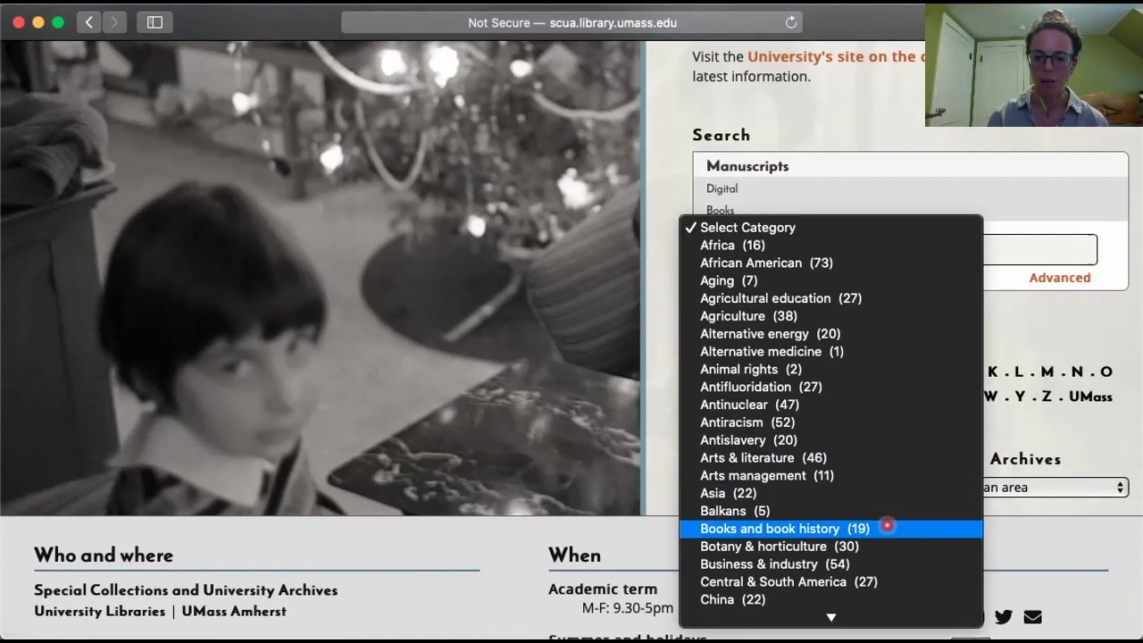
scroll(887, 526, "down", 20)
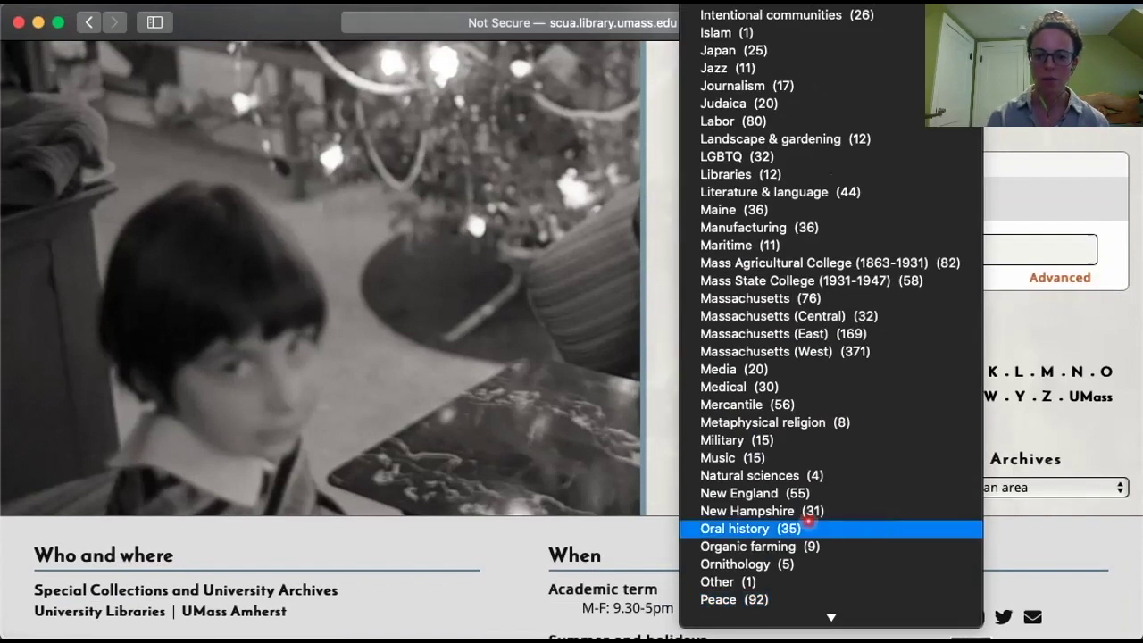
scroll(809, 520, "down", 10)
scroll(808, 521, "down", 14)
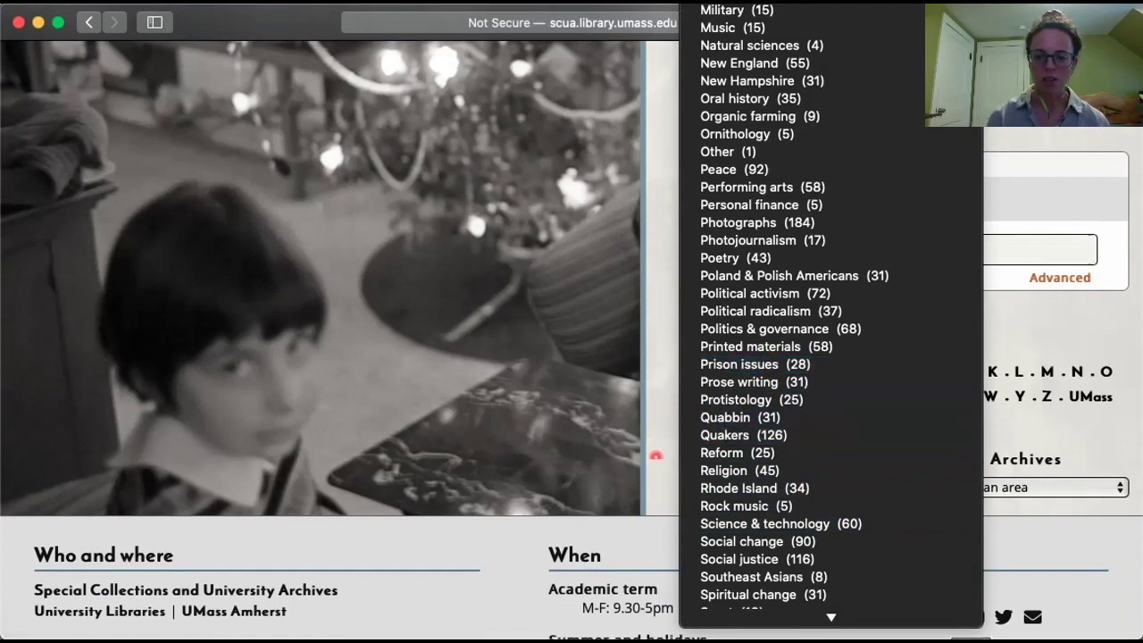
left_click(1010, 319)
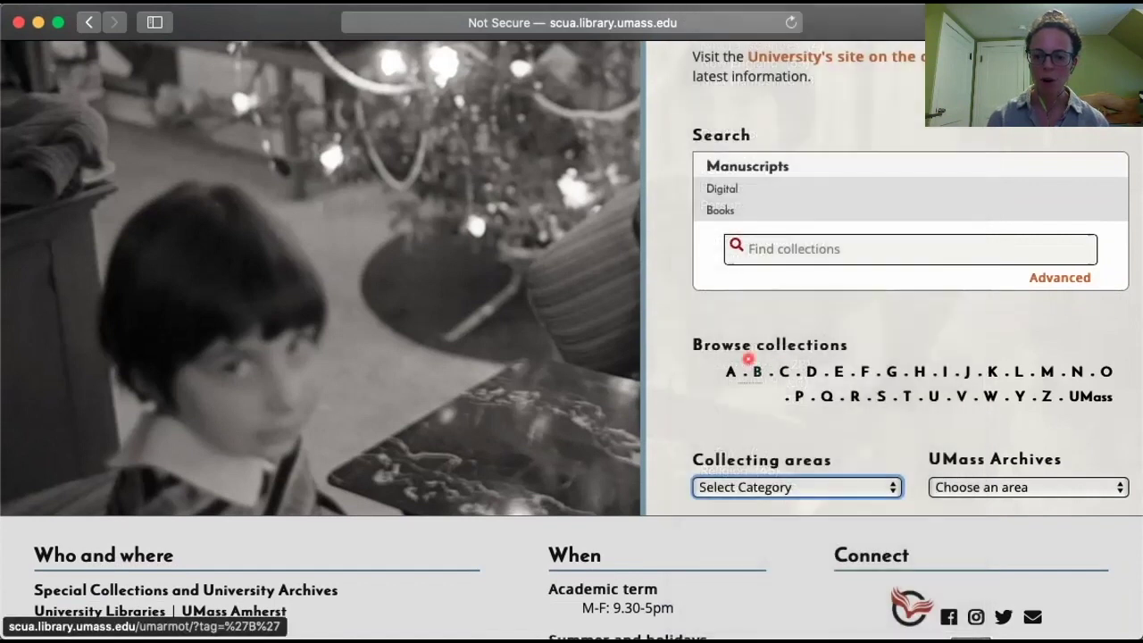
Return to the top of the SCUA page and go to credo.library.umass.edu via the Credo icon
scroll(749, 358, "up", 2)
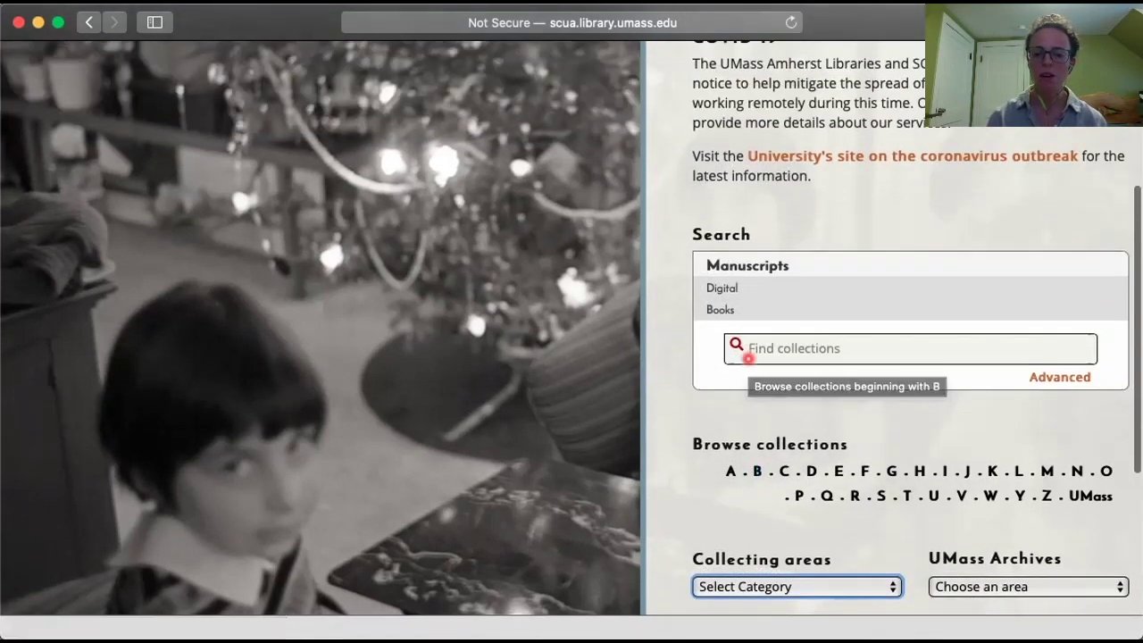
scroll(679, 319, "up", 4)
scroll(679, 319, "up", 3)
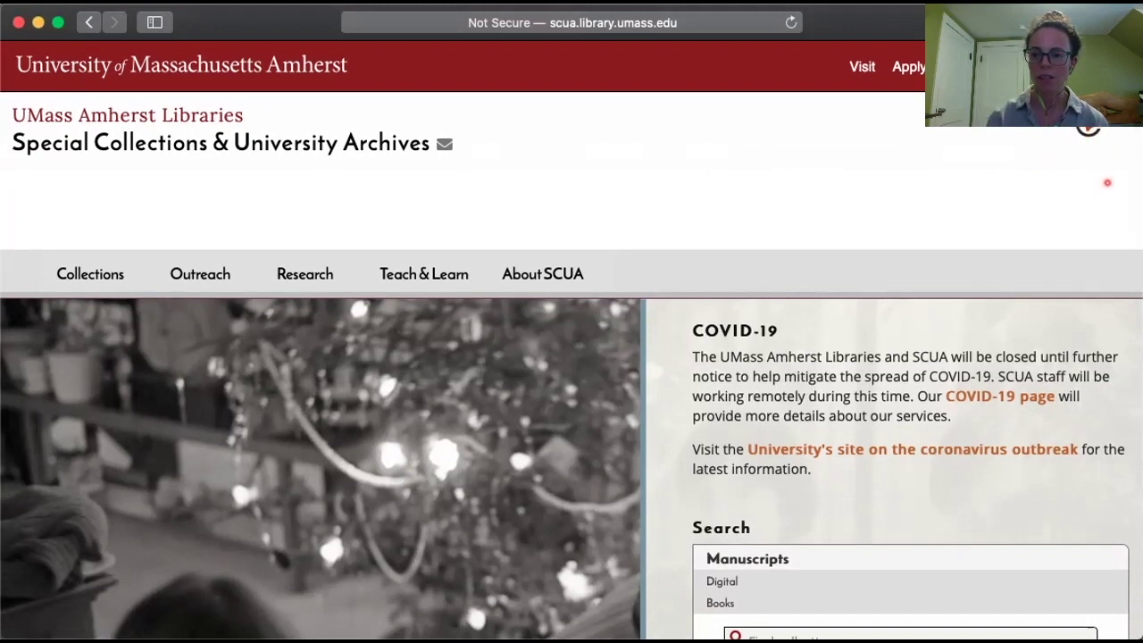
left_click(1088, 125)
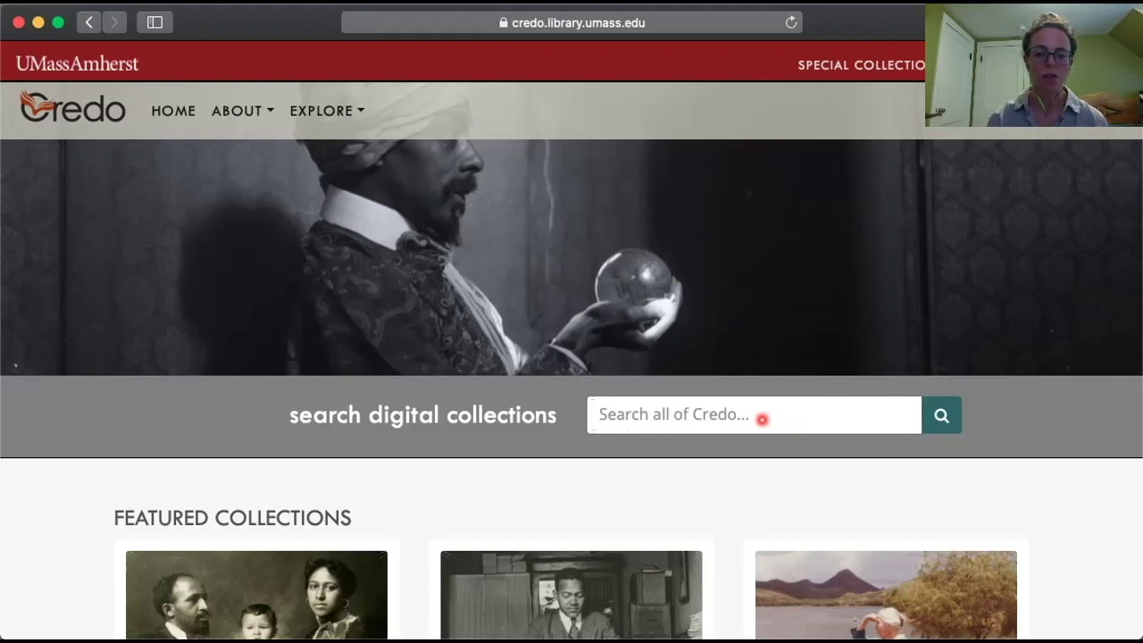
Search all of Credo for 'police', getting 930 results, and expand the topic filters
left_click(762, 418)
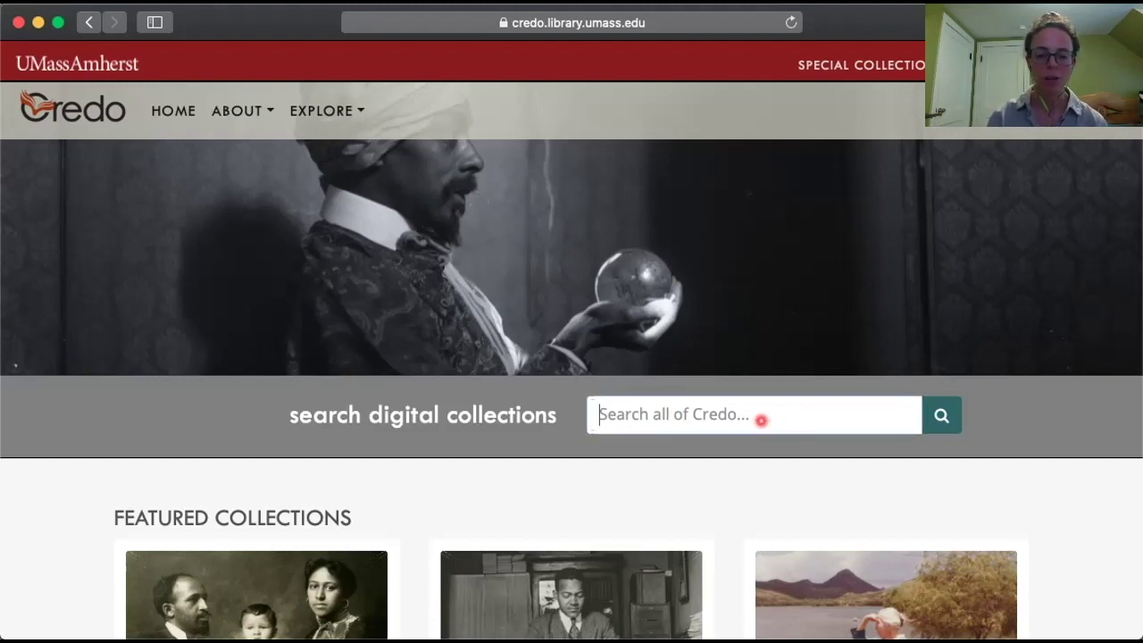
type("poli")
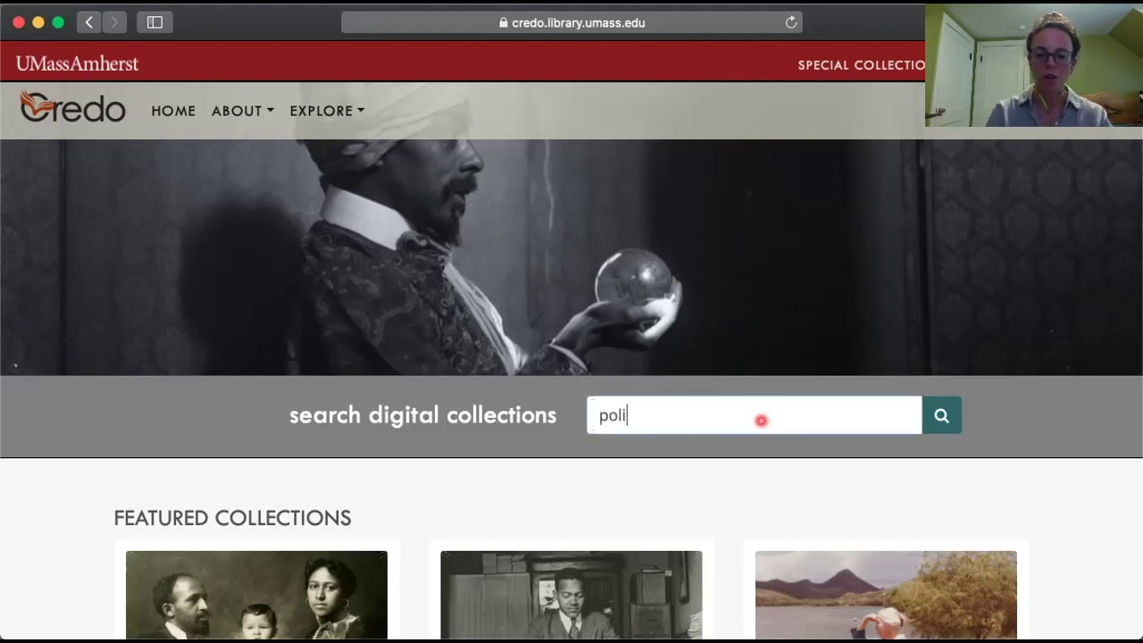
type("ce")
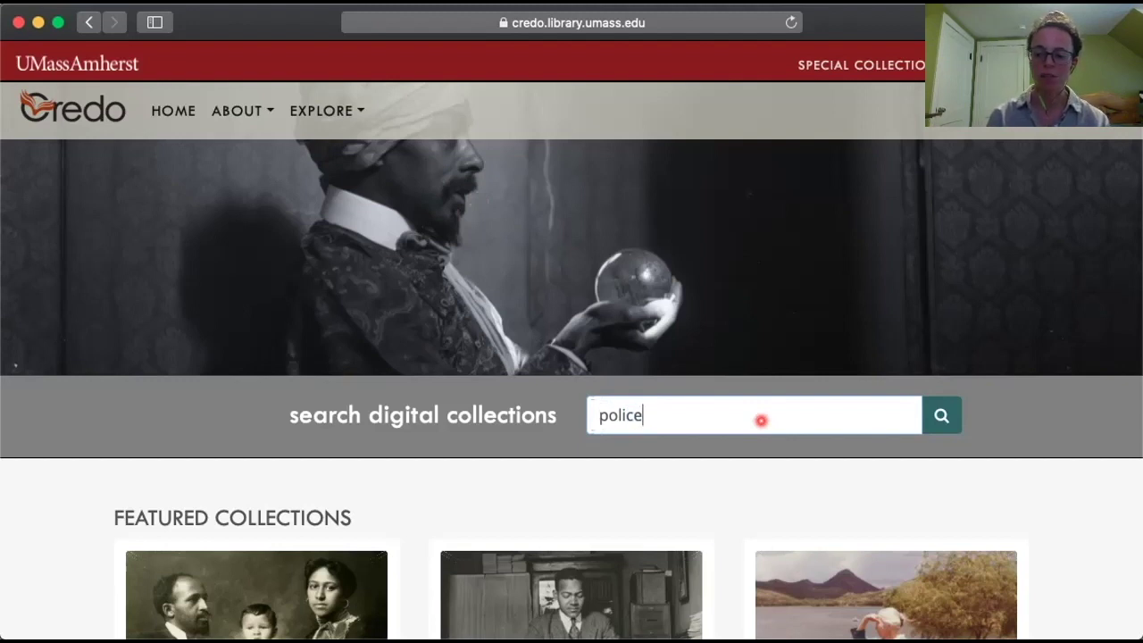
key("Return")
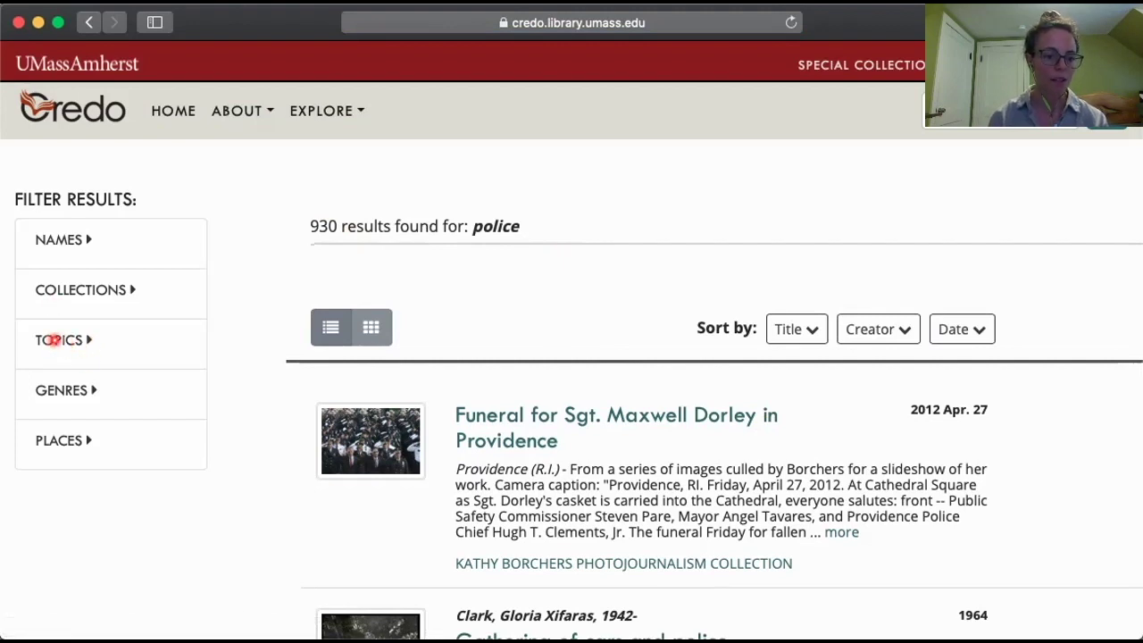
left_click(54, 340)
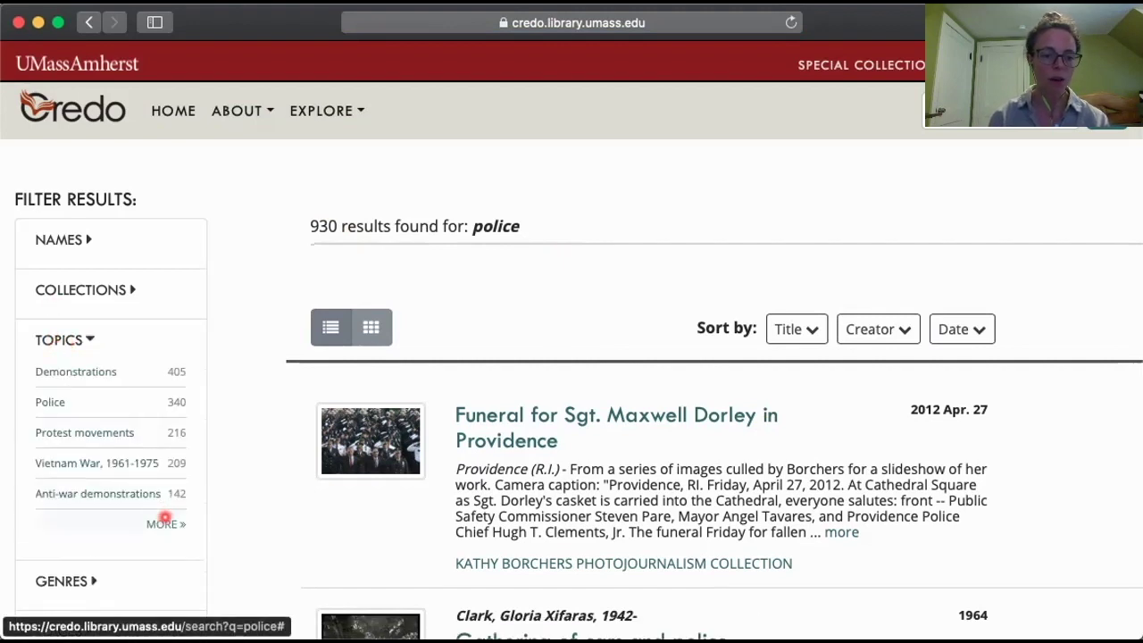
Narrow the police results to the 'Police brutality' topic from the full topics list, leaving 28 items
left_click(165, 525)
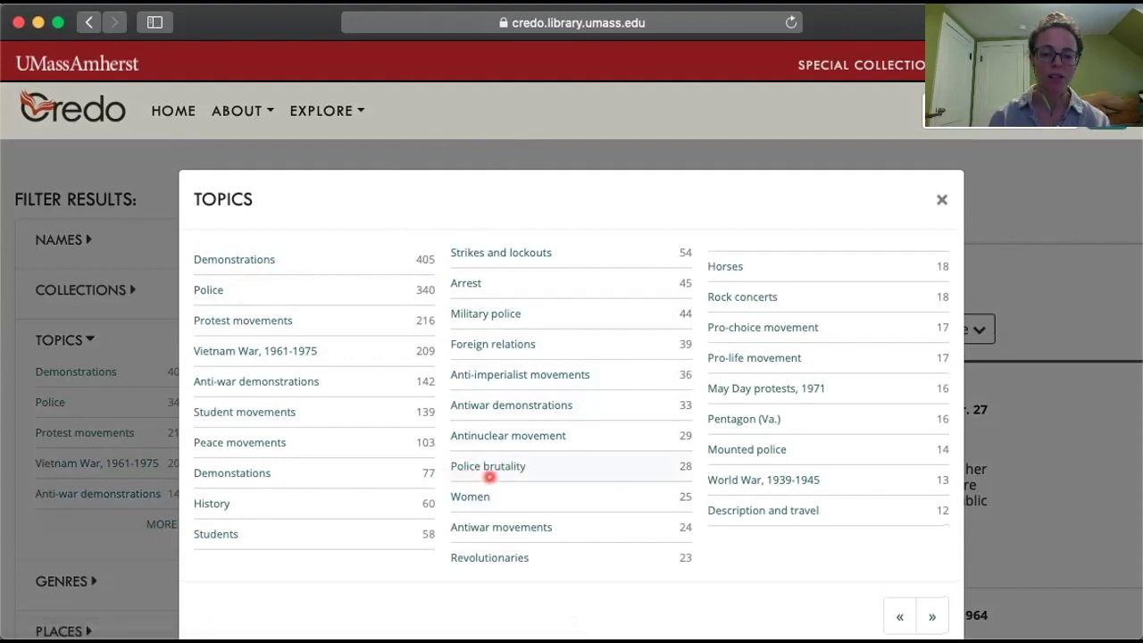
left_click(510, 467)
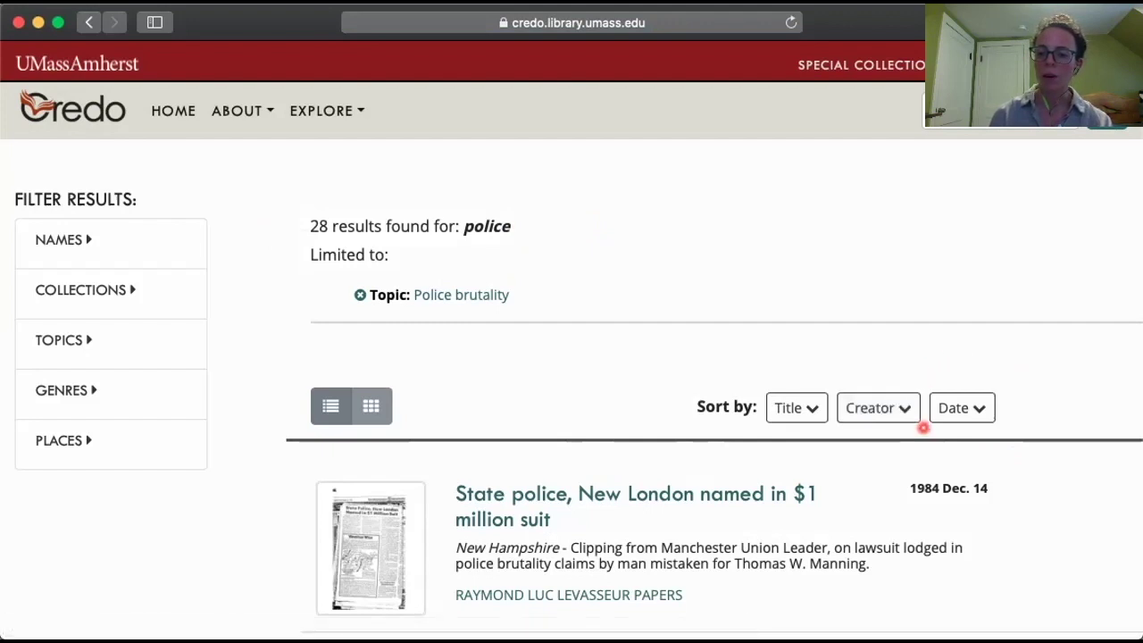
Sort the 28 results by date, oldest first, and open the 1927 Los Angeles Police Department letter
left_click(978, 407)
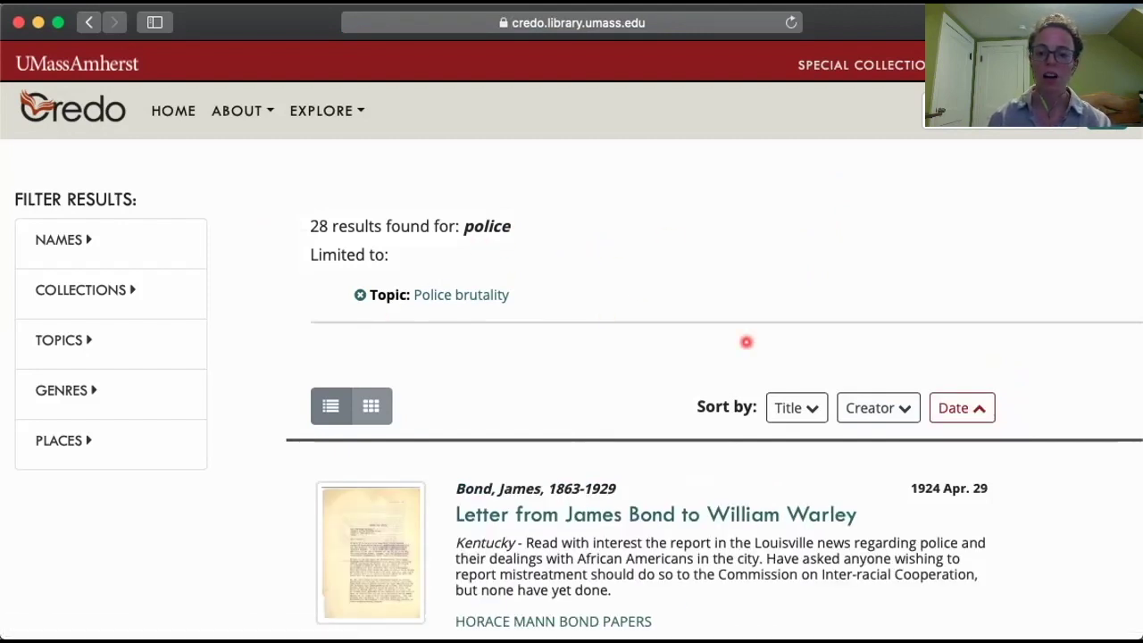
scroll(746, 342, "down", 1)
scroll(857, 487, "down", 3)
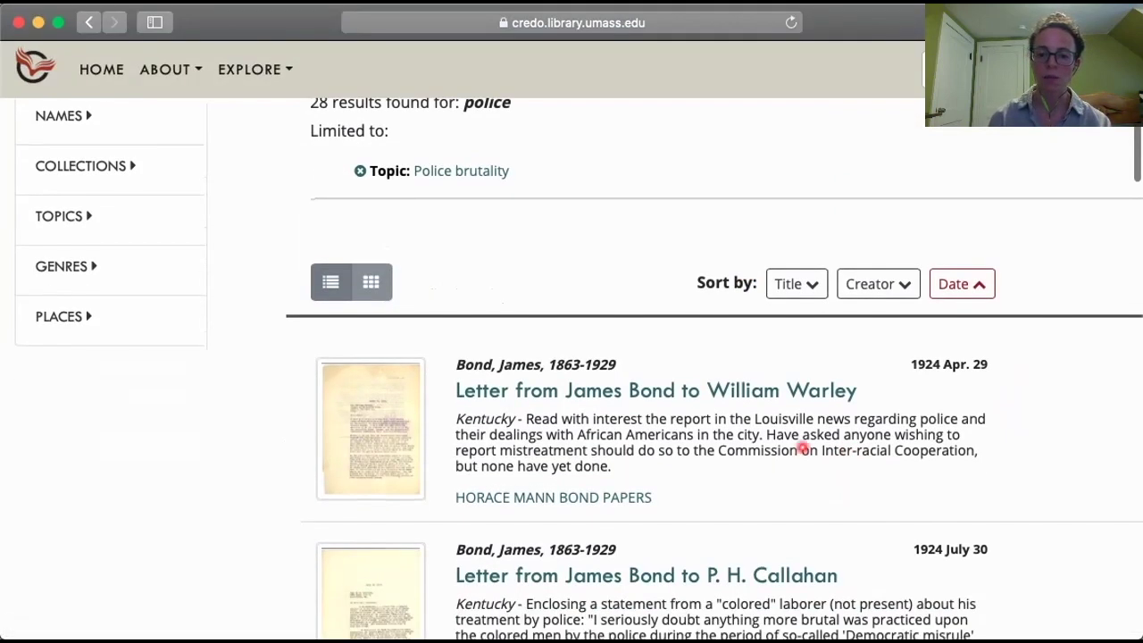
scroll(759, 421, "down", 3)
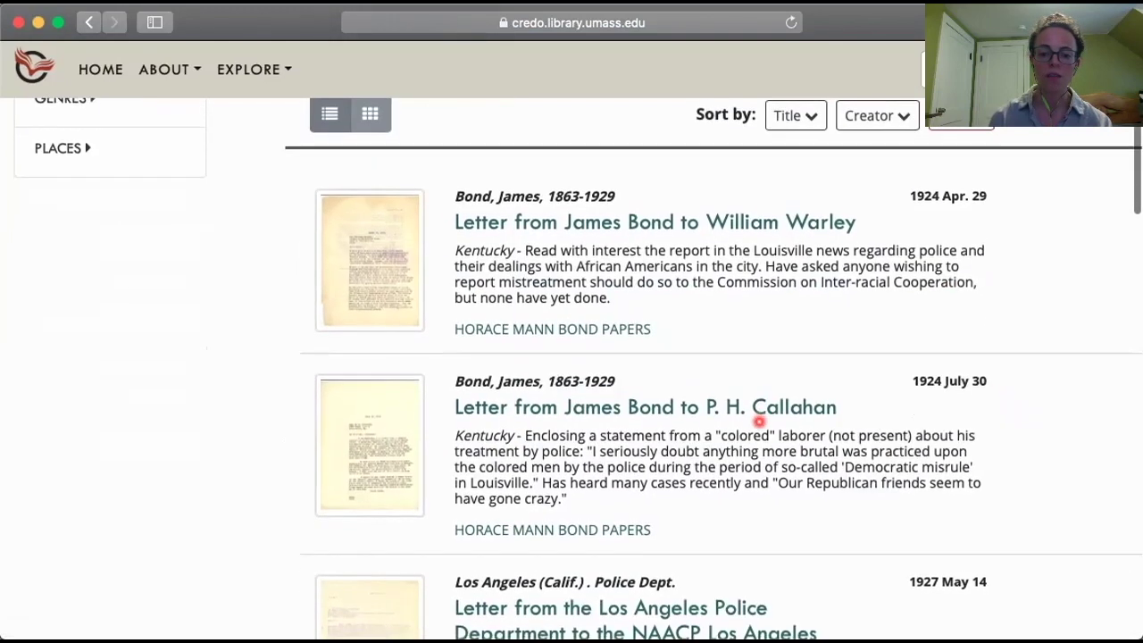
scroll(759, 422, "down", 3)
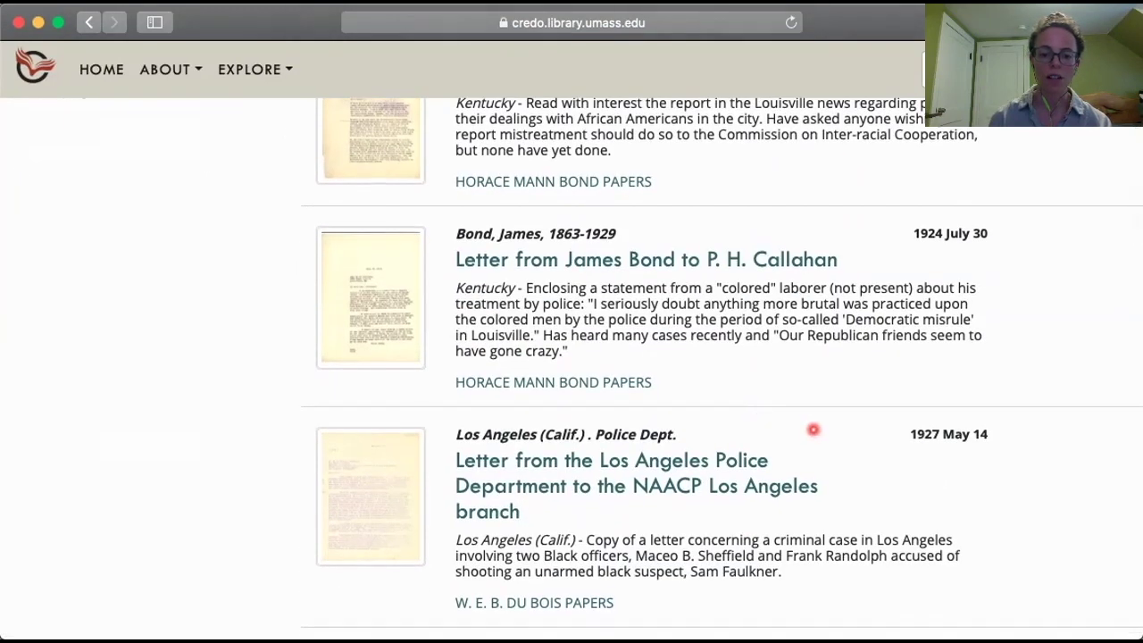
scroll(814, 431, "down", 3)
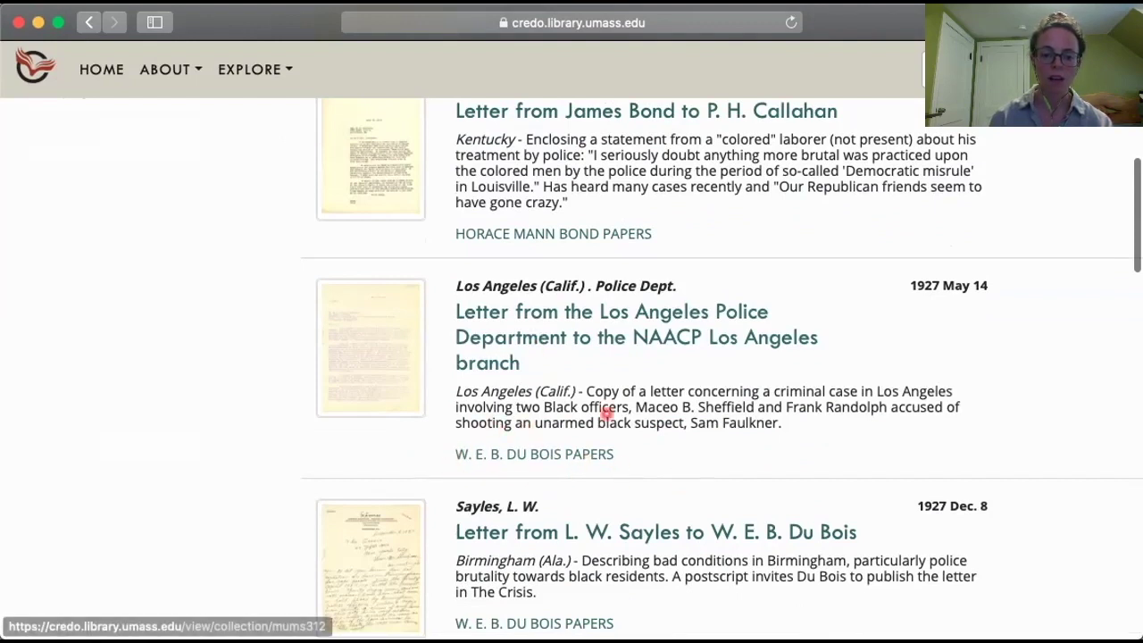
left_click(560, 306)
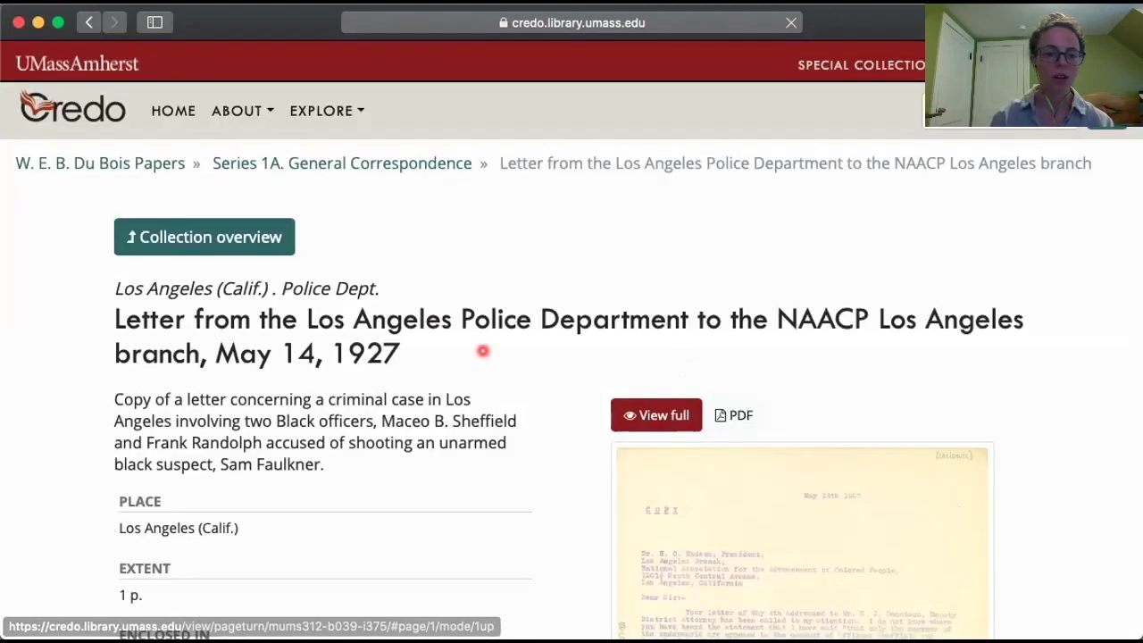
Scroll through the LAPD letter's metadata: subjects, creator, recipient, genre Correspondence and Du Bois Trust rights
scroll(406, 451, "down", 1)
scroll(407, 451, "down", 5)
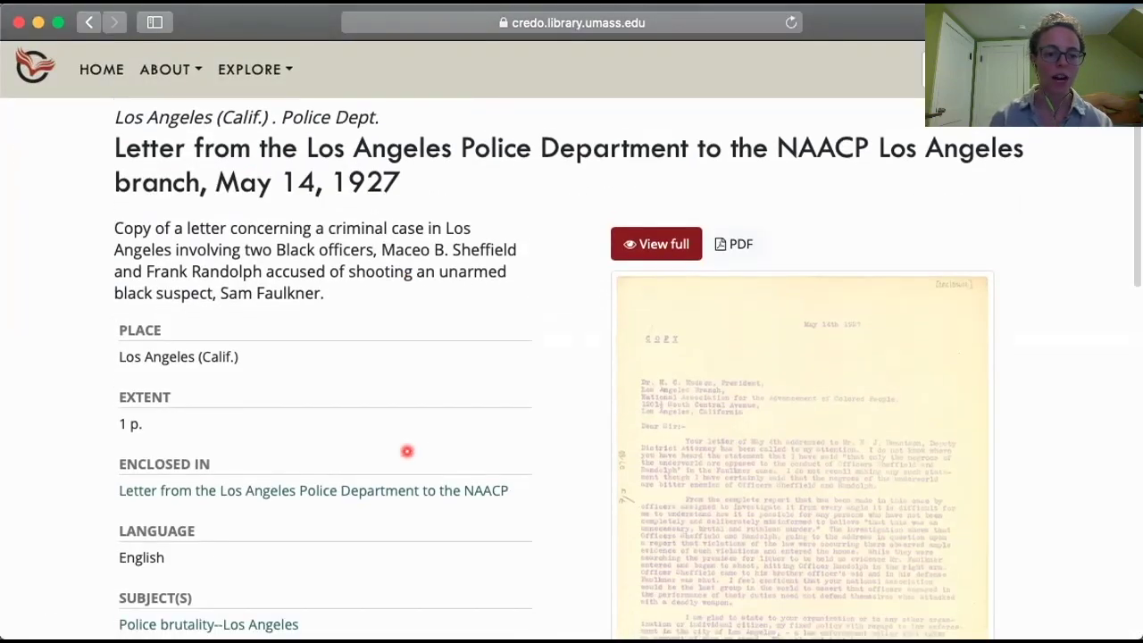
scroll(406, 451, "down", 1)
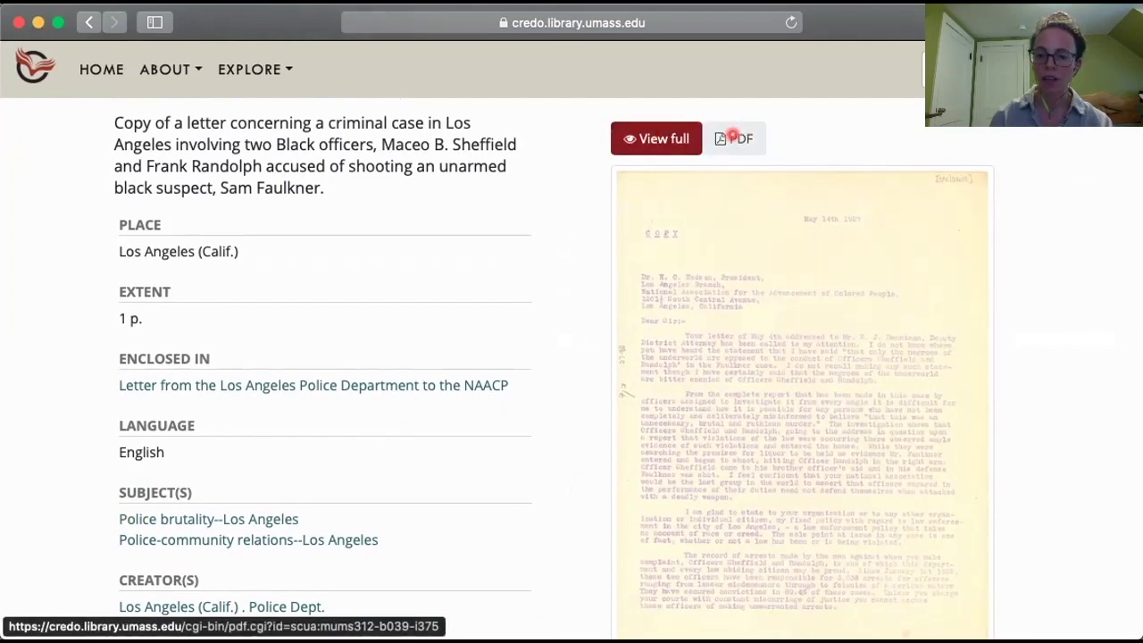
scroll(538, 339, "down", 4)
scroll(516, 466, "down", 5)
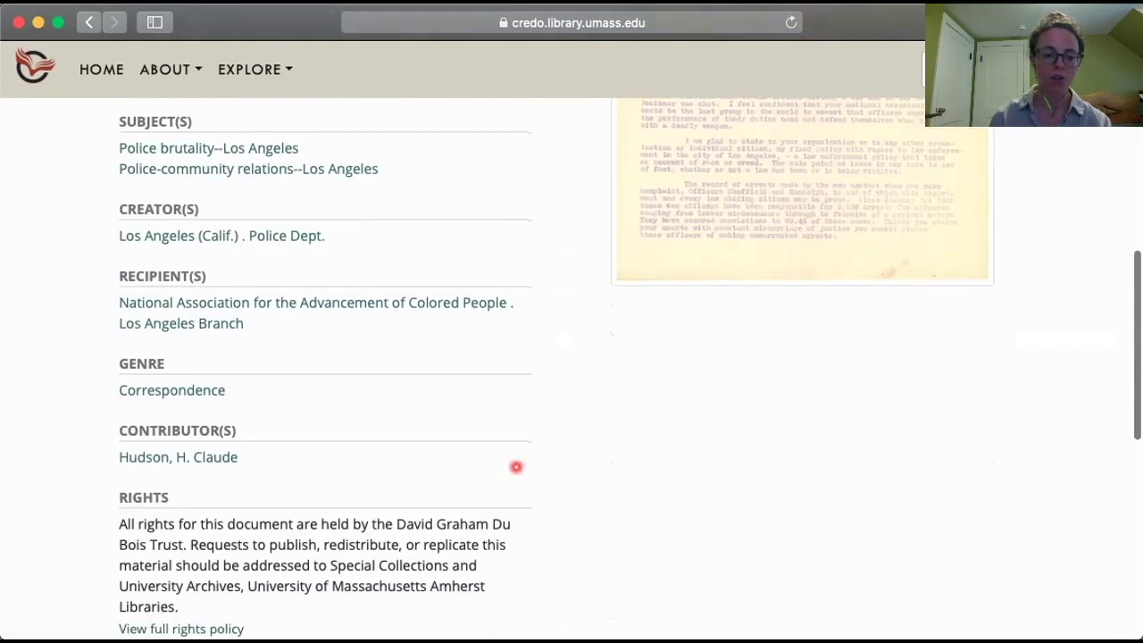
scroll(516, 466, "down", 5)
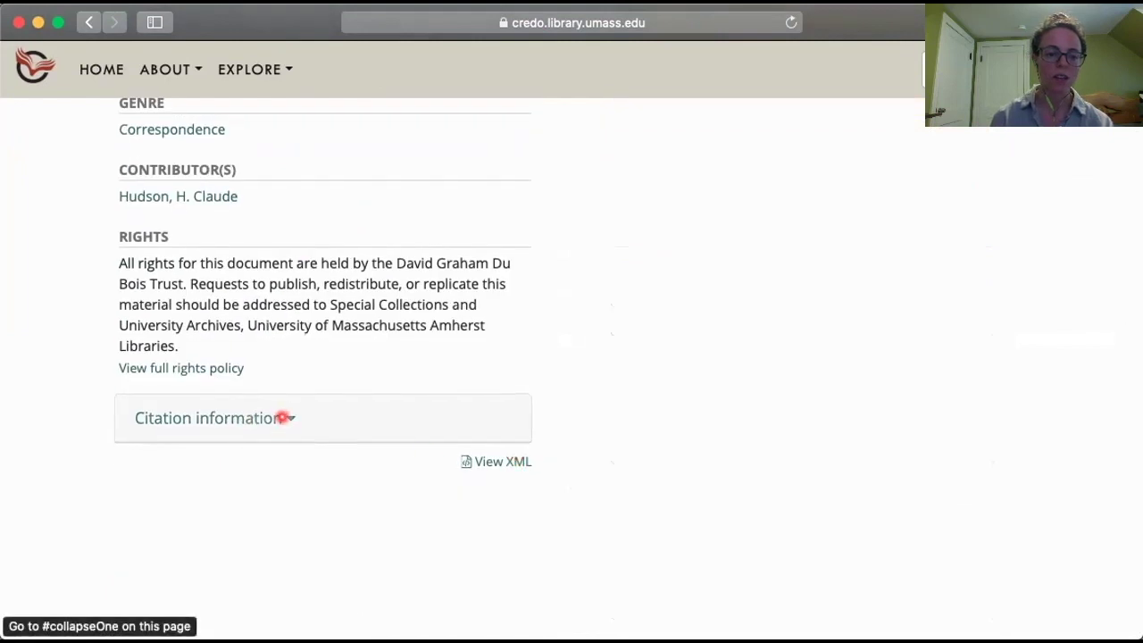
scroll(376, 370, "down", 3)
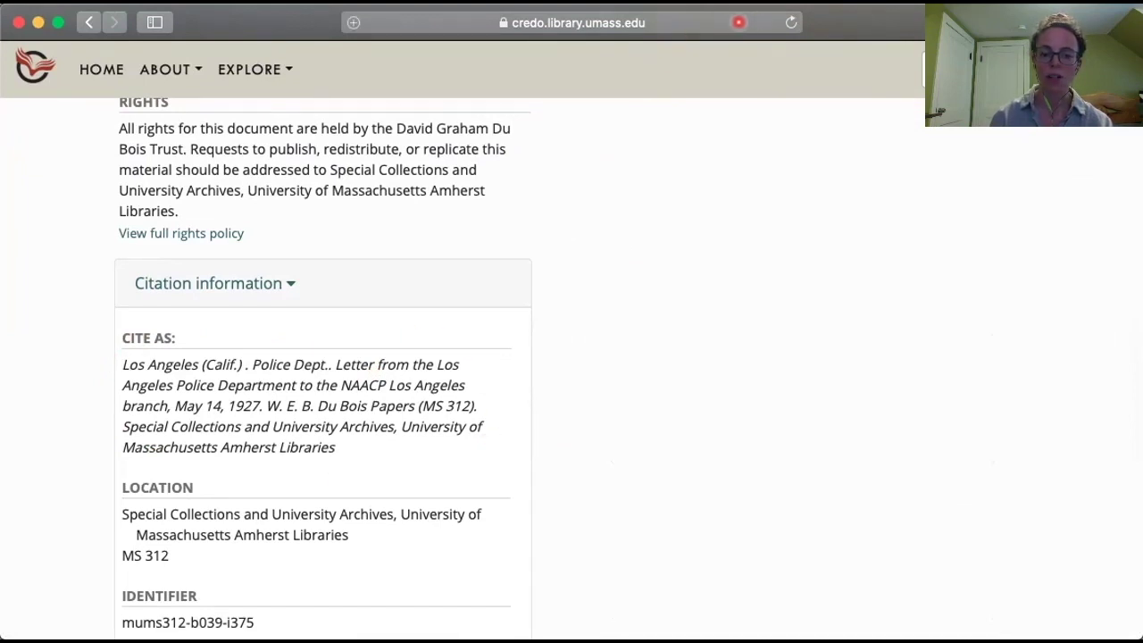
left_click(580, 23)
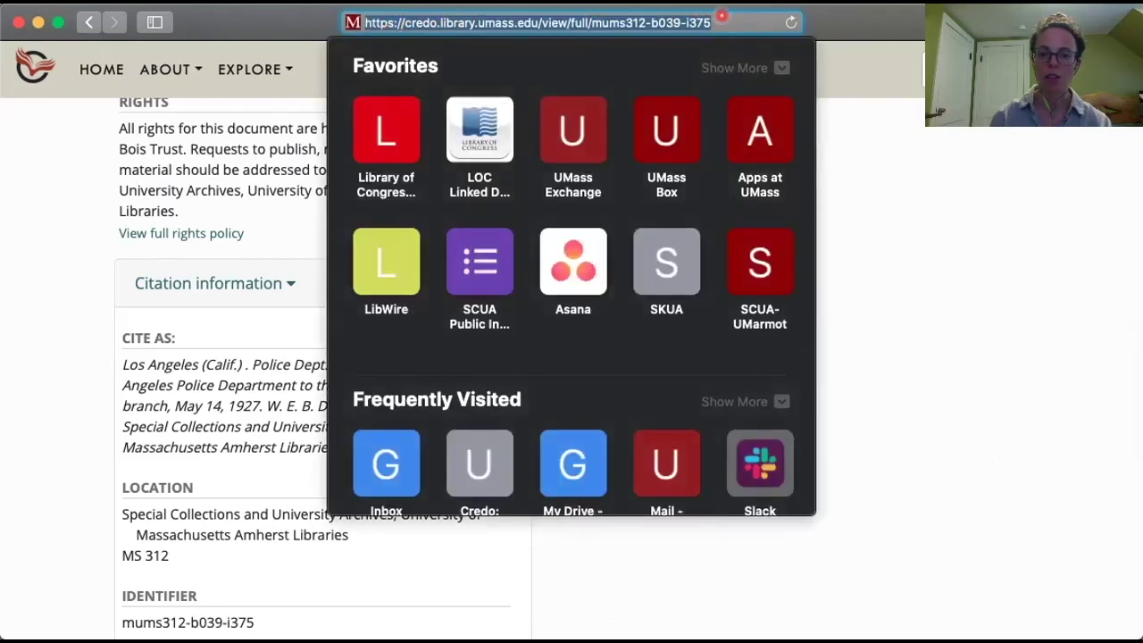
left_click(859, 277)
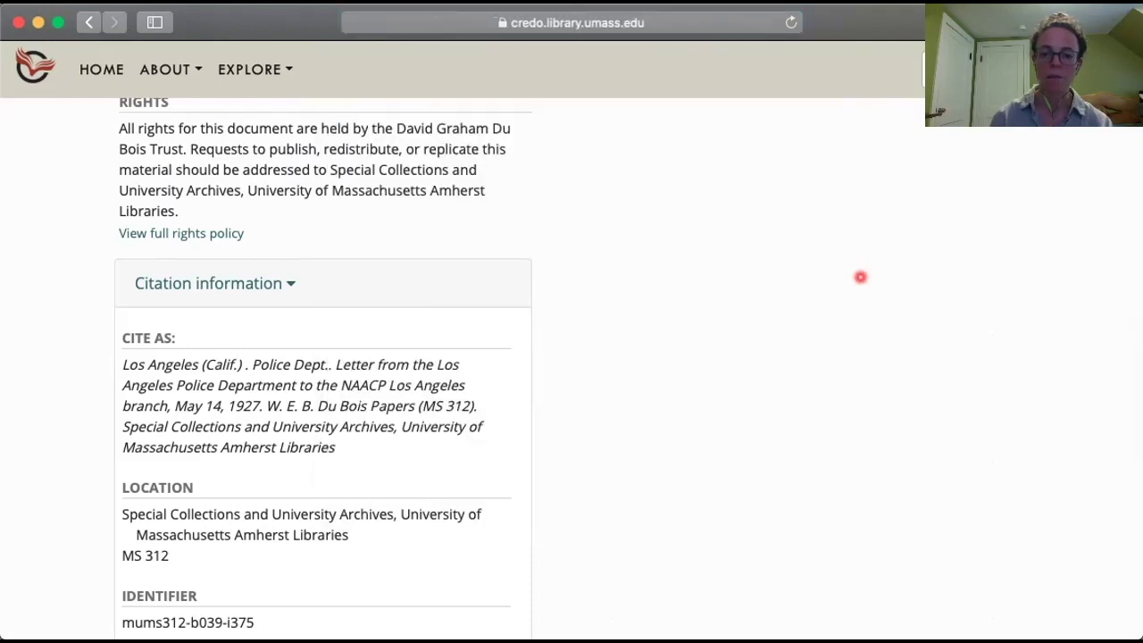
scroll(859, 277, "up", 10)
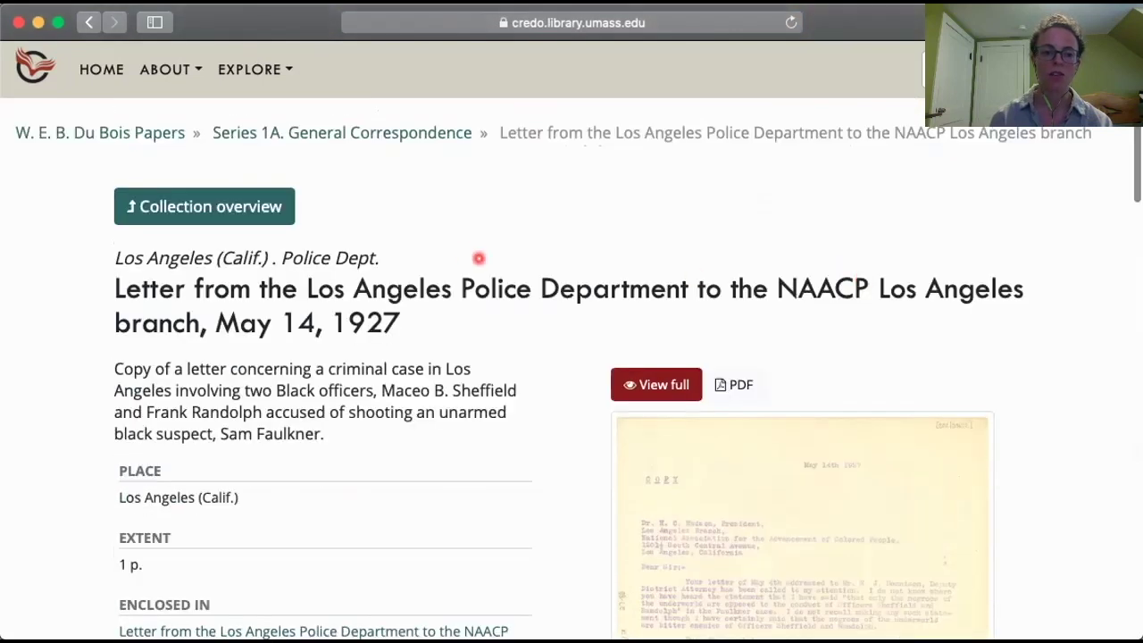
Return to the Credo home page and open the W. E. B. Du Bois Papers featured collection (MS 312)
scroll(463, 255, "up", 2)
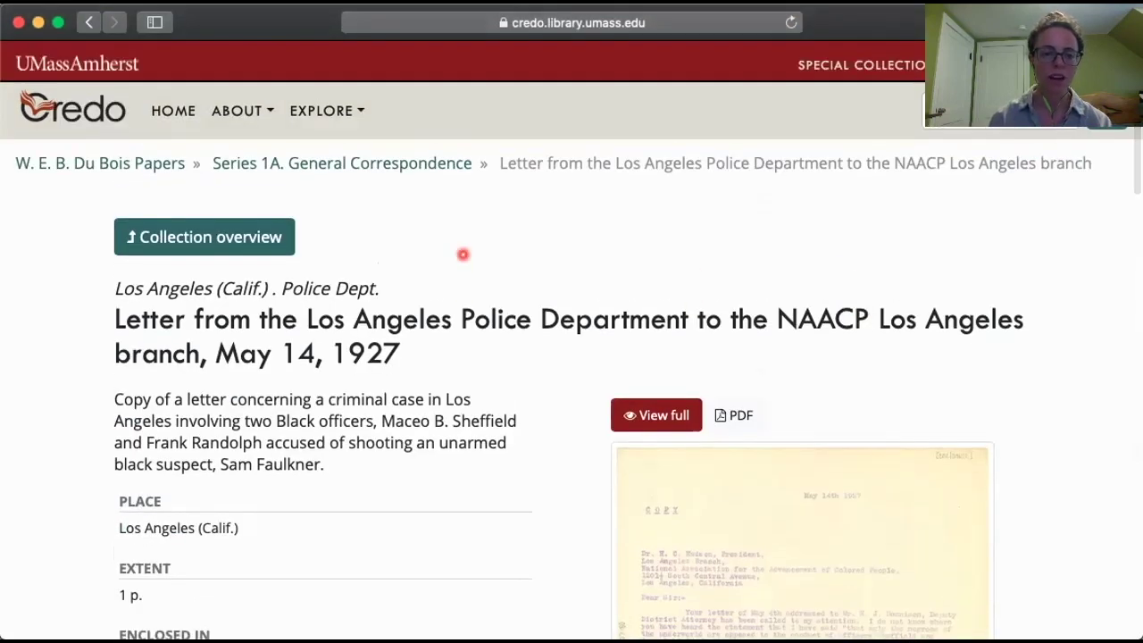
left_click(170, 111)
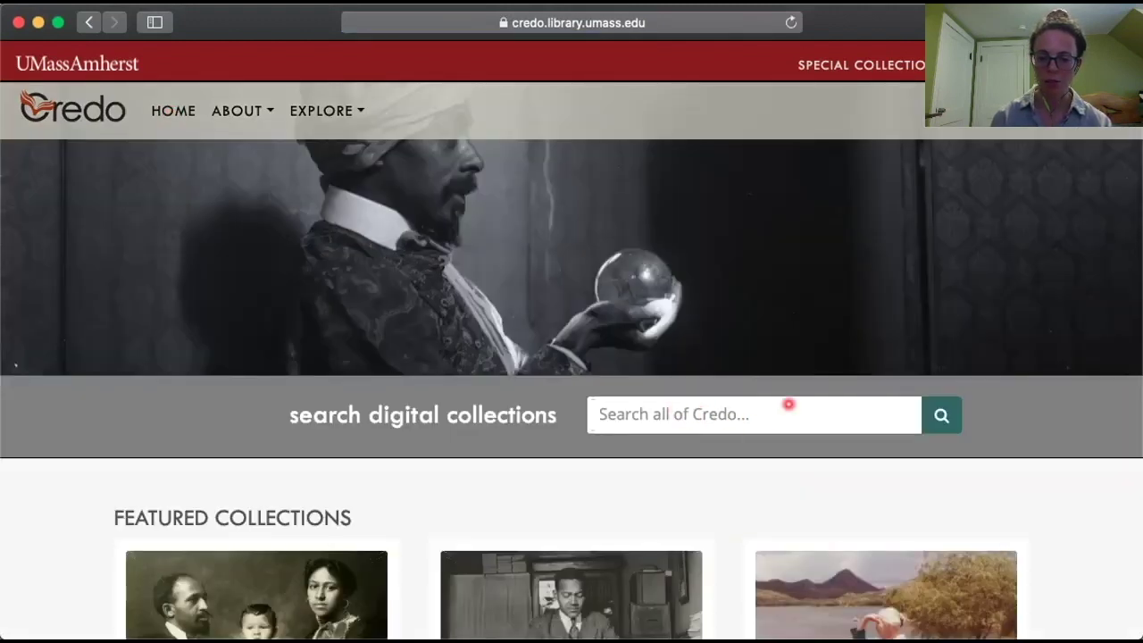
scroll(694, 414, "down", 5)
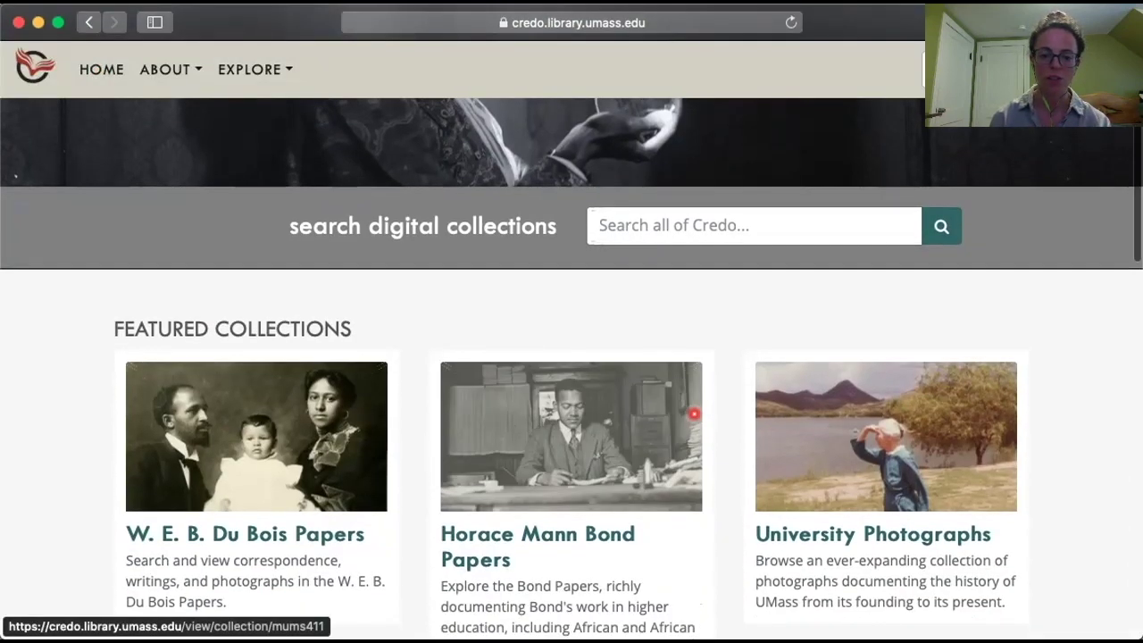
scroll(95, 476, "down", 2)
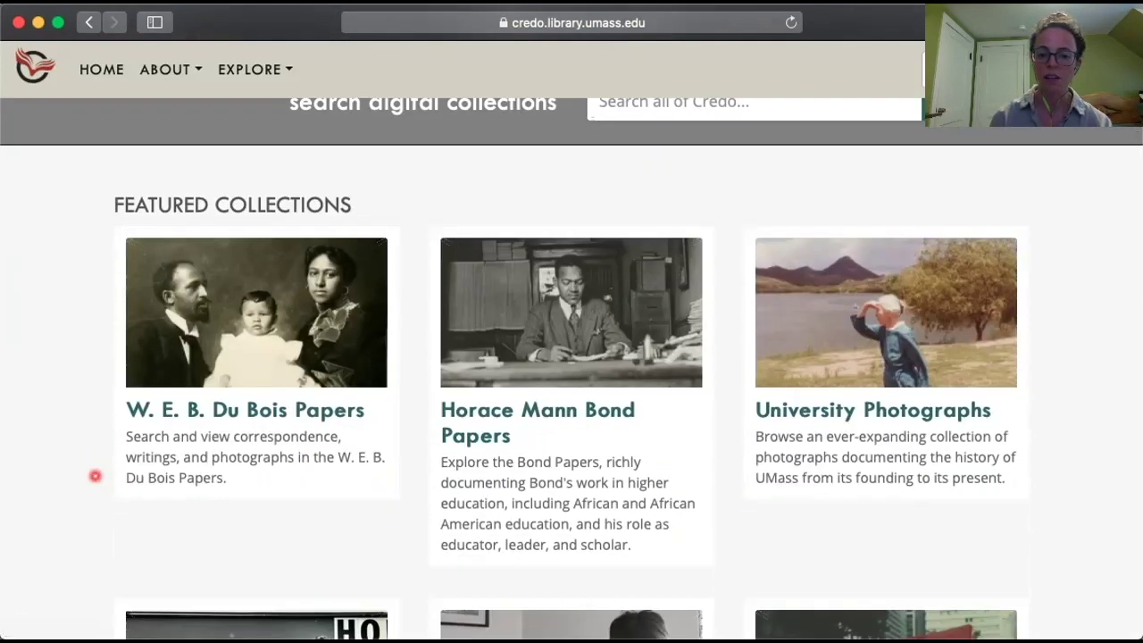
left_click(228, 419)
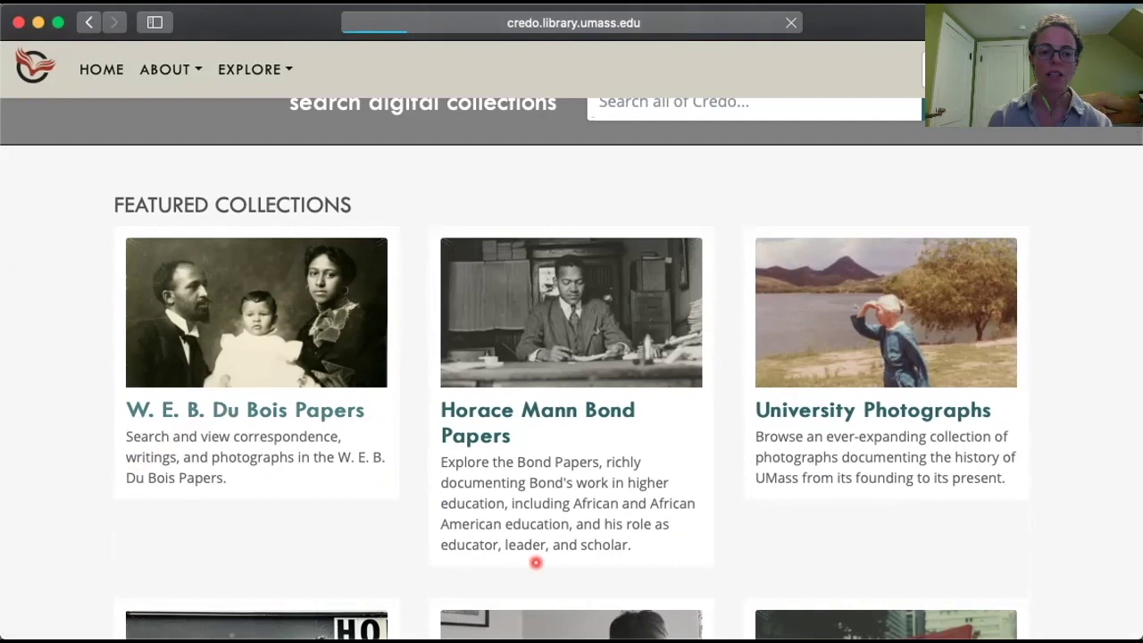
scroll(304, 455, "down", 1)
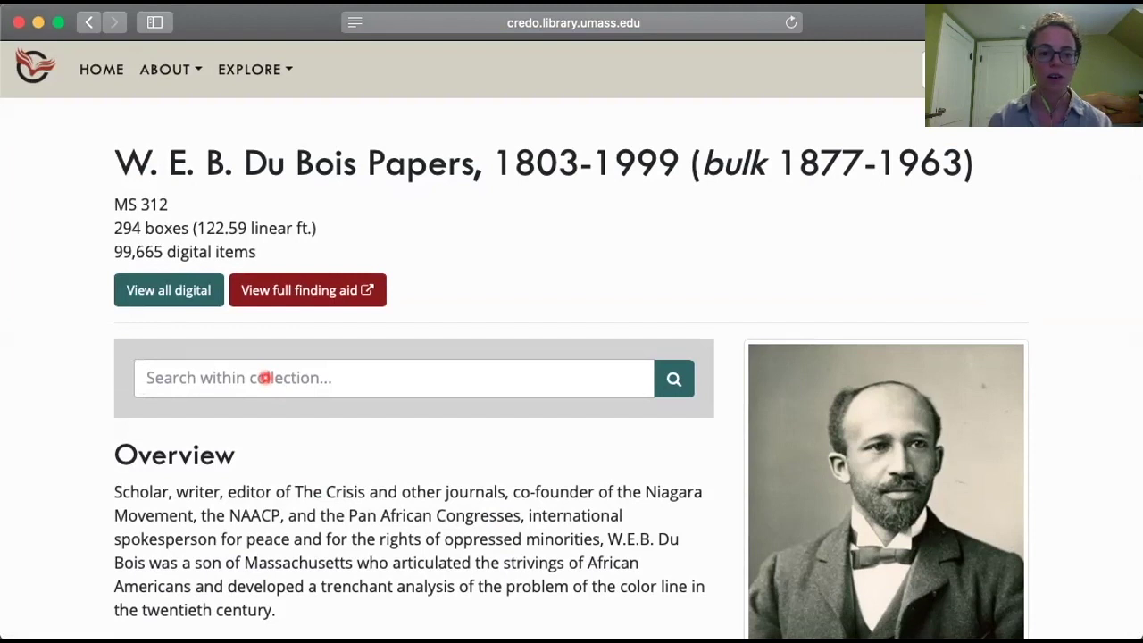
Search within the Du Bois Papers collection for 'race', returning 2385 results
left_click(291, 380)
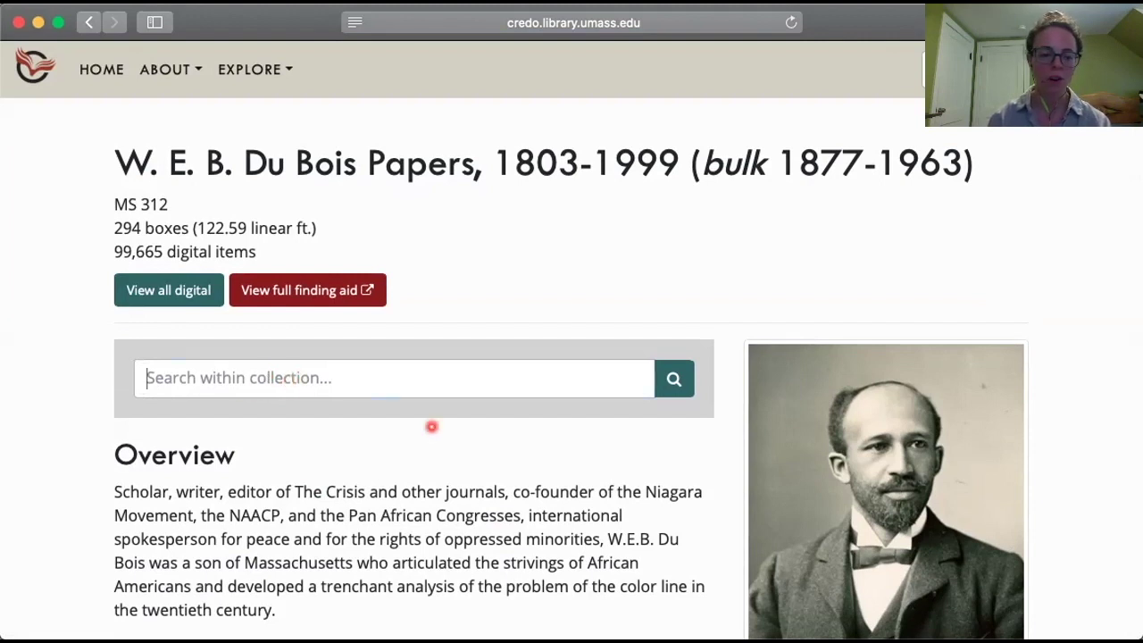
type("race")
key("Return")
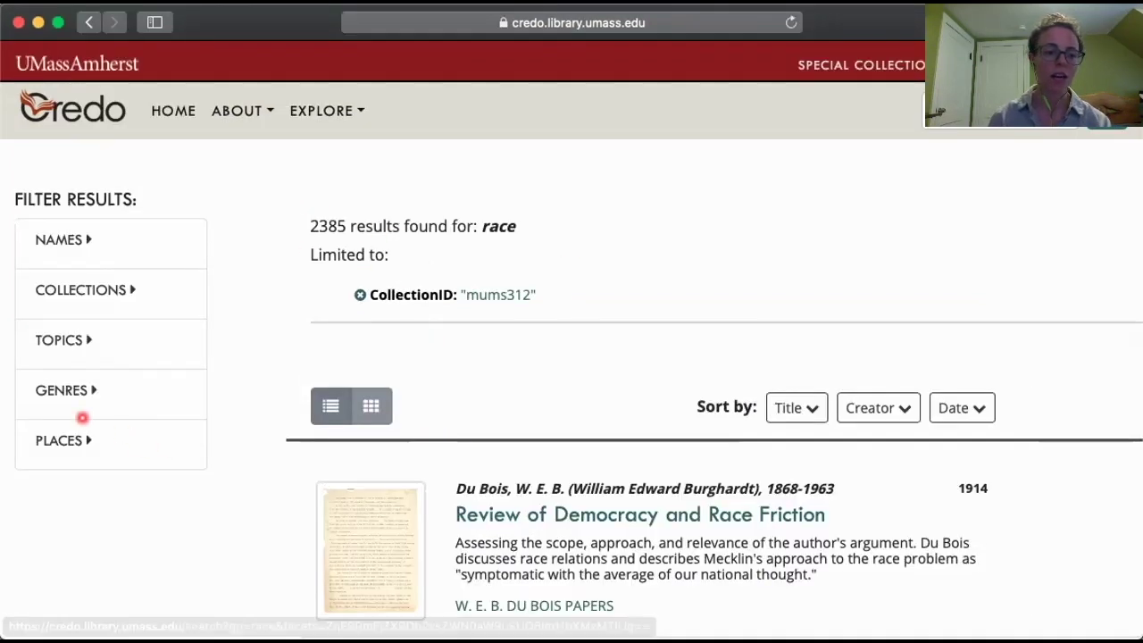
Expand the Topics and Genres facets for the race results and open the full Genres list
left_click(63, 339)
scroll(181, 382, "down", 1)
scroll(180, 381, "down", 1)
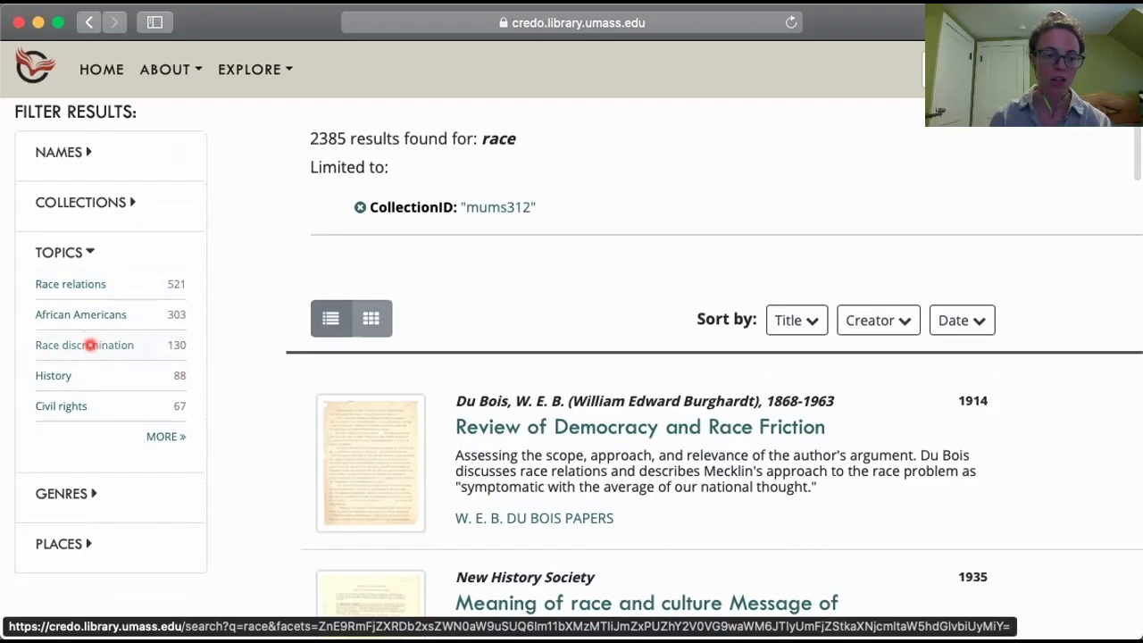
scroll(234, 437, "down", 3)
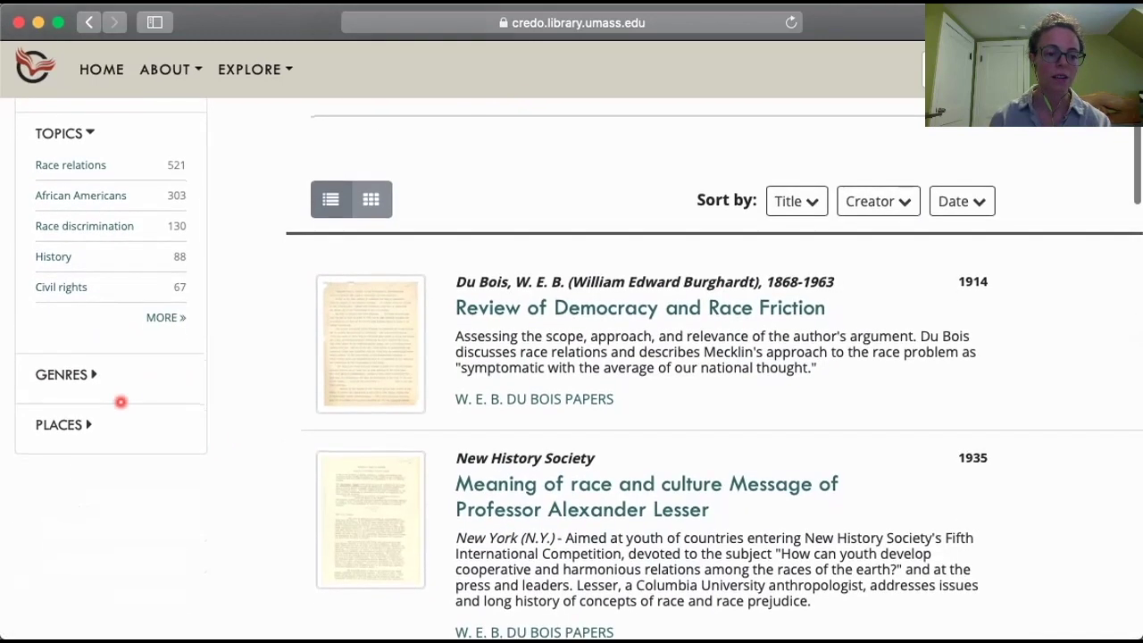
left_click(89, 374)
scroll(243, 401, "down", 2)
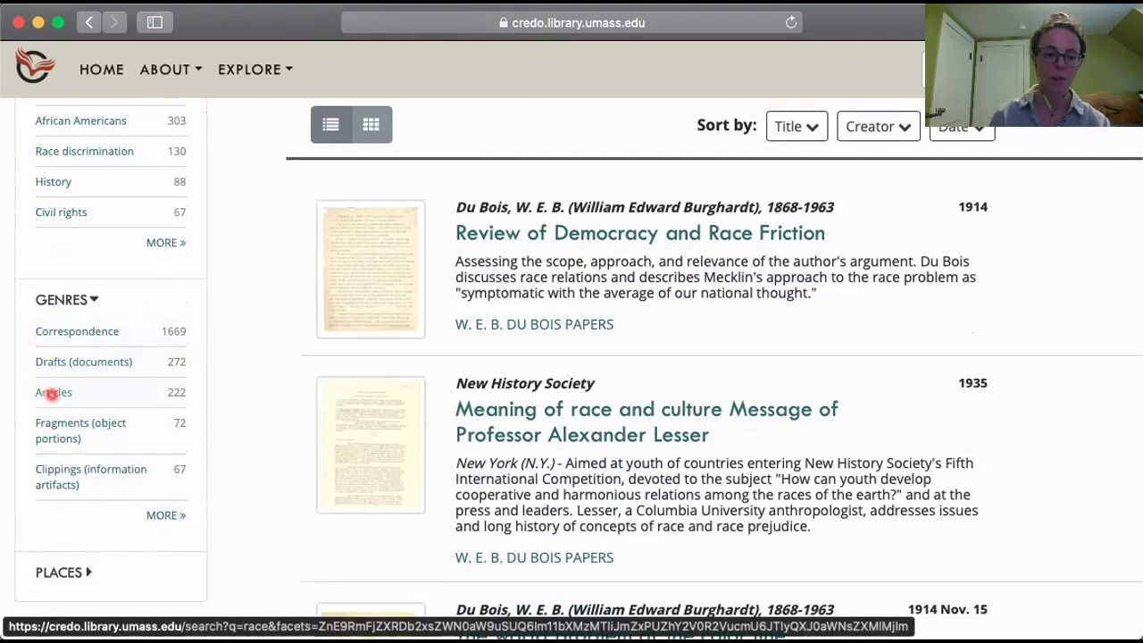
left_click(166, 515)
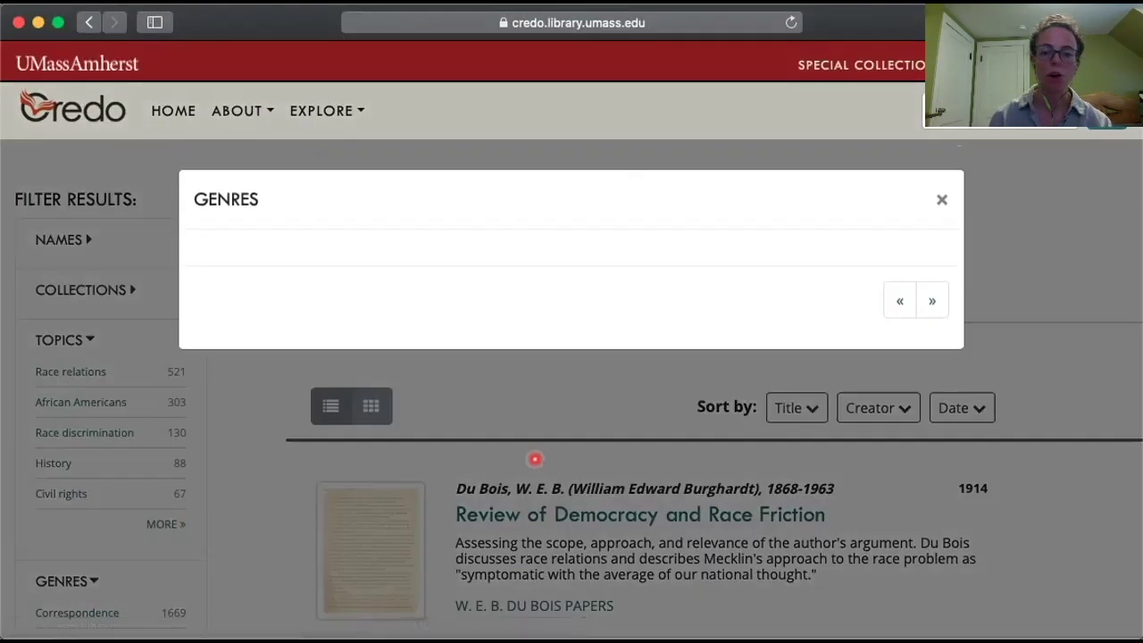
Scroll the full Genres list, then close it to return to the 2385 race results
scroll(527, 358, "down", 1)
scroll(524, 360, "up", 1)
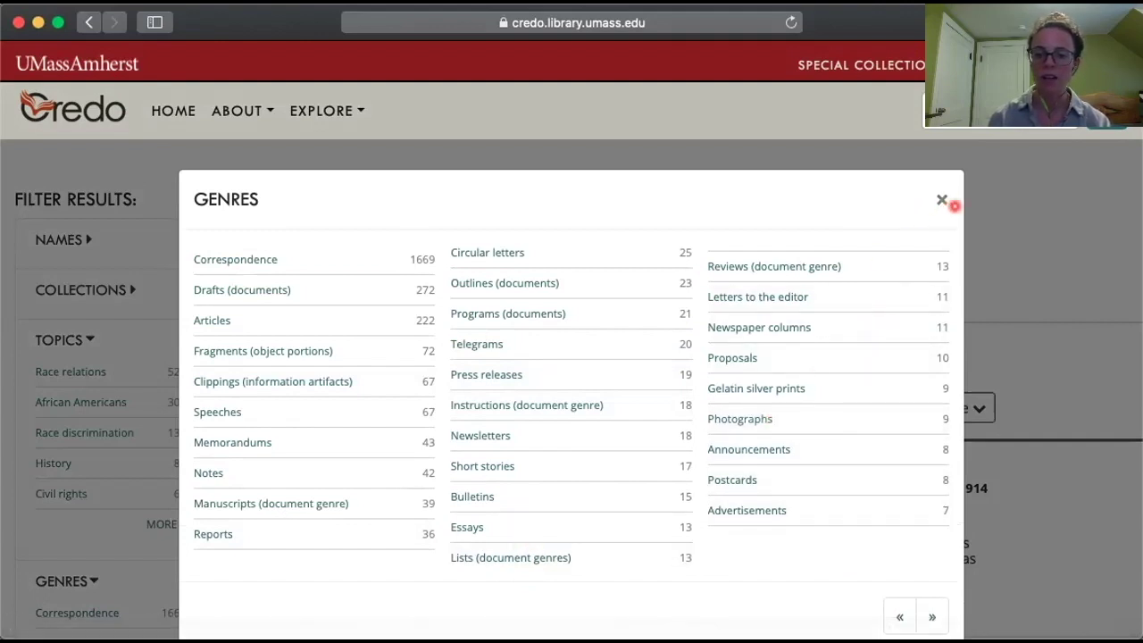
left_click(943, 199)
scroll(258, 508, "down", 5)
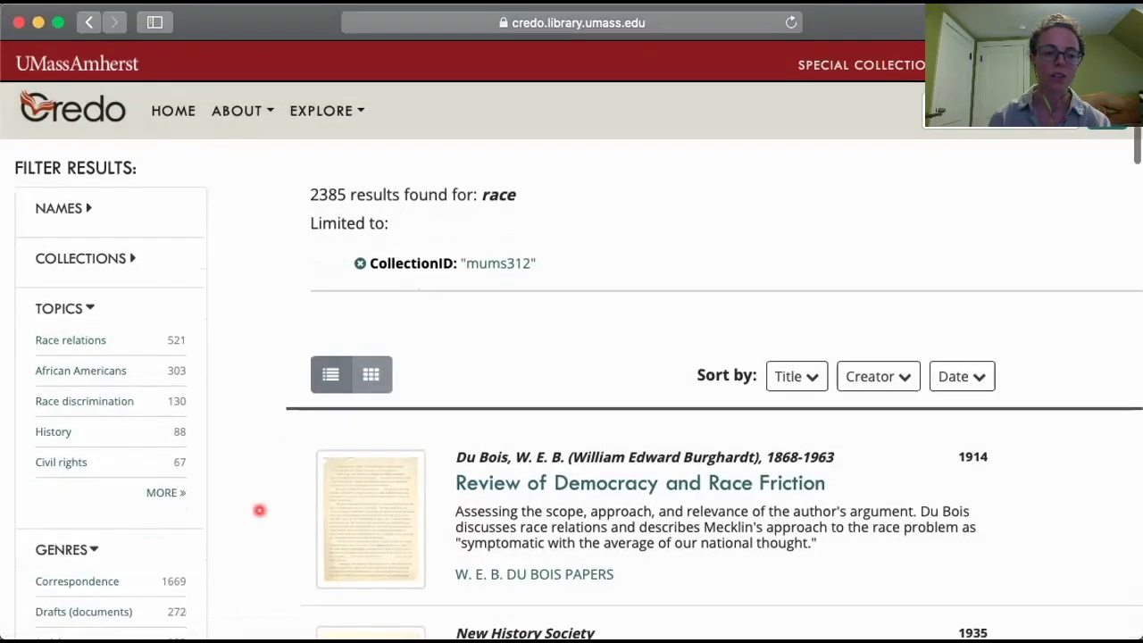
Expand the Places facet, listing New York, United States, Atlanta, Washington and Chicago with counts
scroll(259, 510, "down", 5)
left_click(57, 418)
scroll(176, 428, "down", 2)
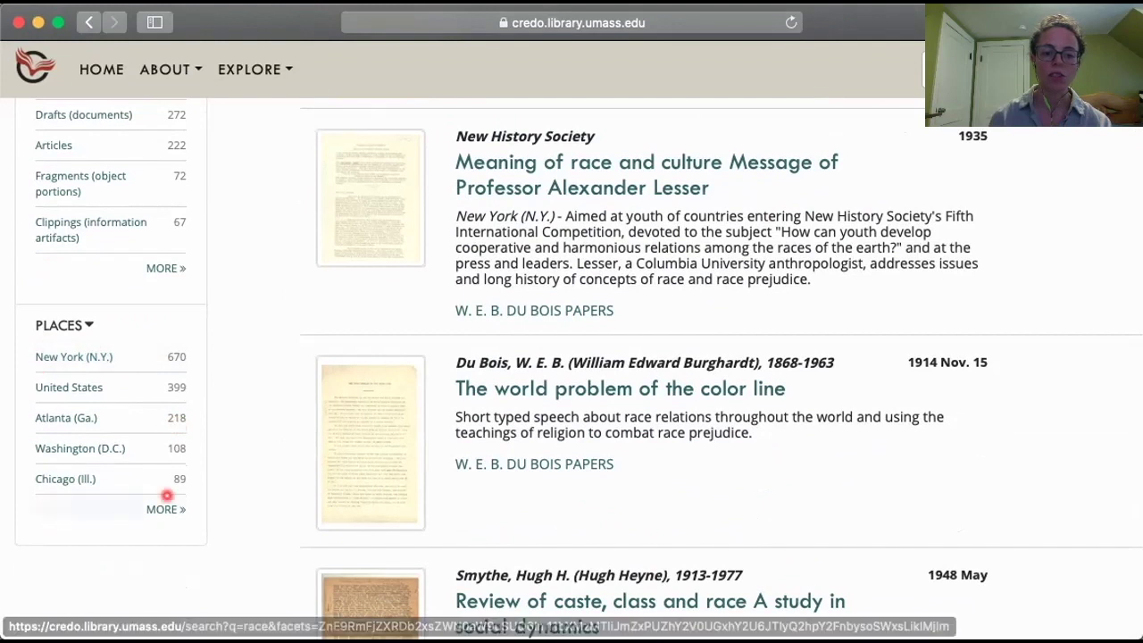
scroll(239, 397, "up", 10)
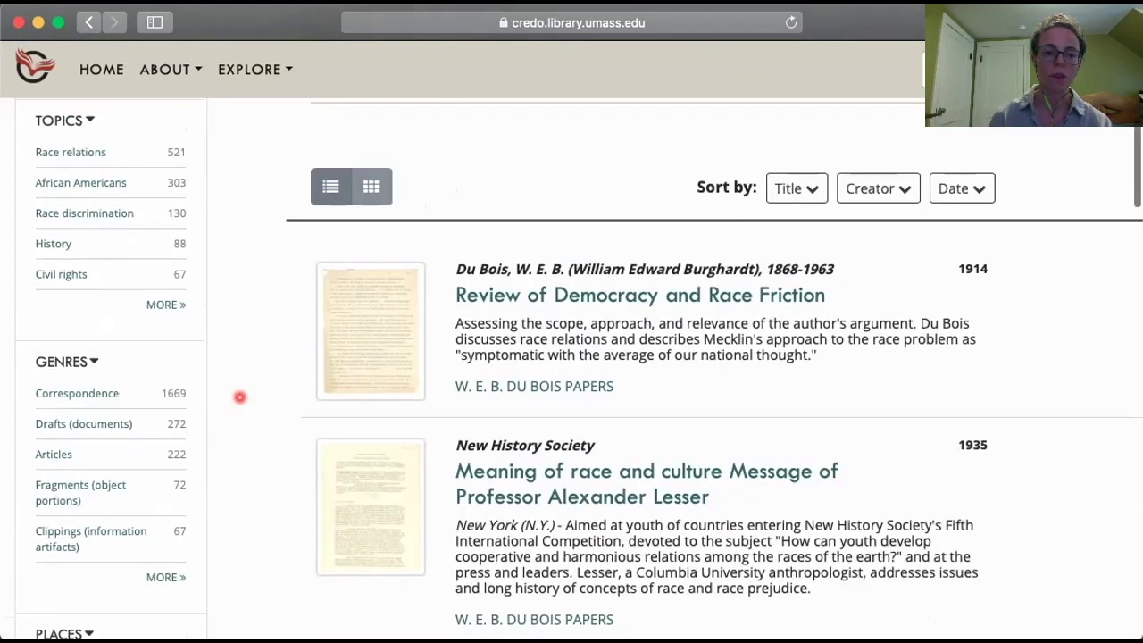
scroll(240, 396, "up", 2)
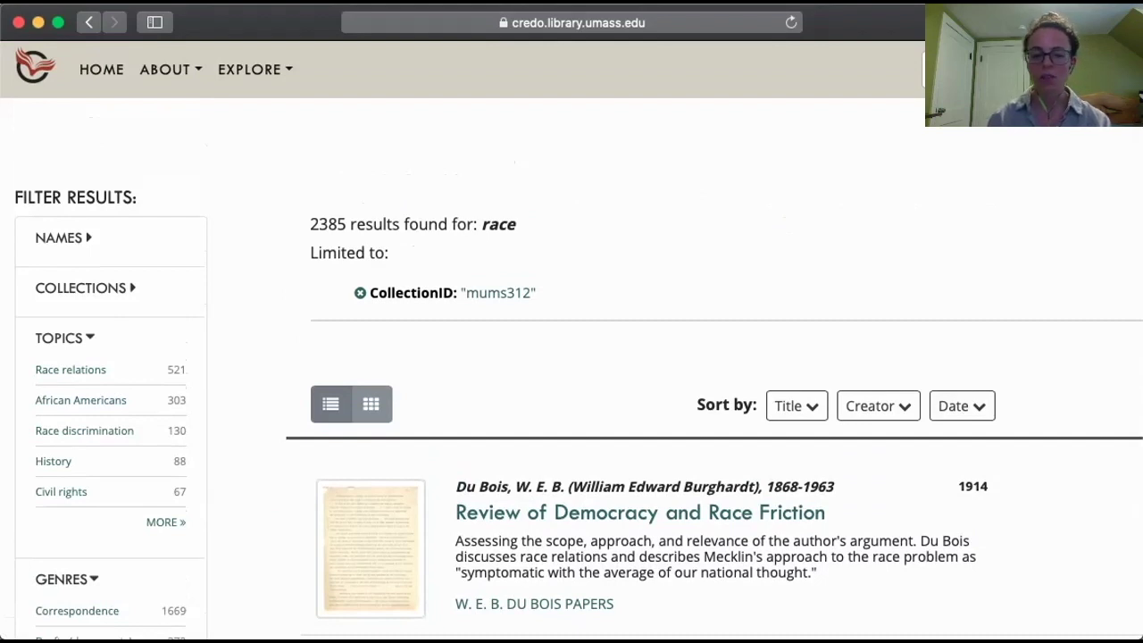
scroll(756, 211, "down", 3)
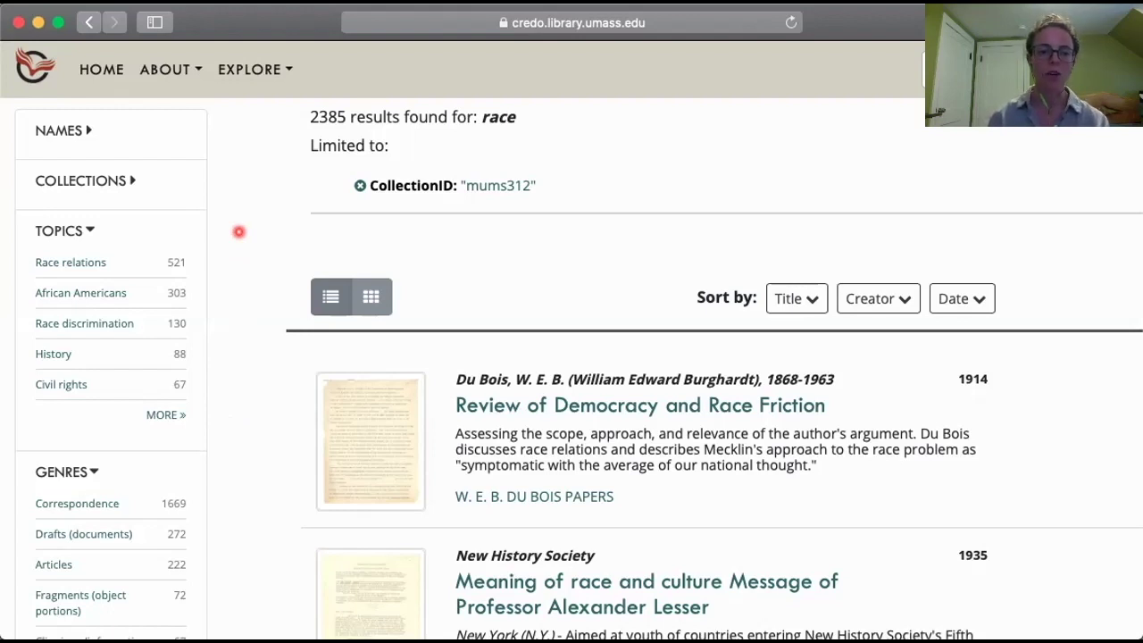
Switch the 2385 'race' results to grid view and scroll through the thumbnail cards
scroll(238, 258, "up", 2)
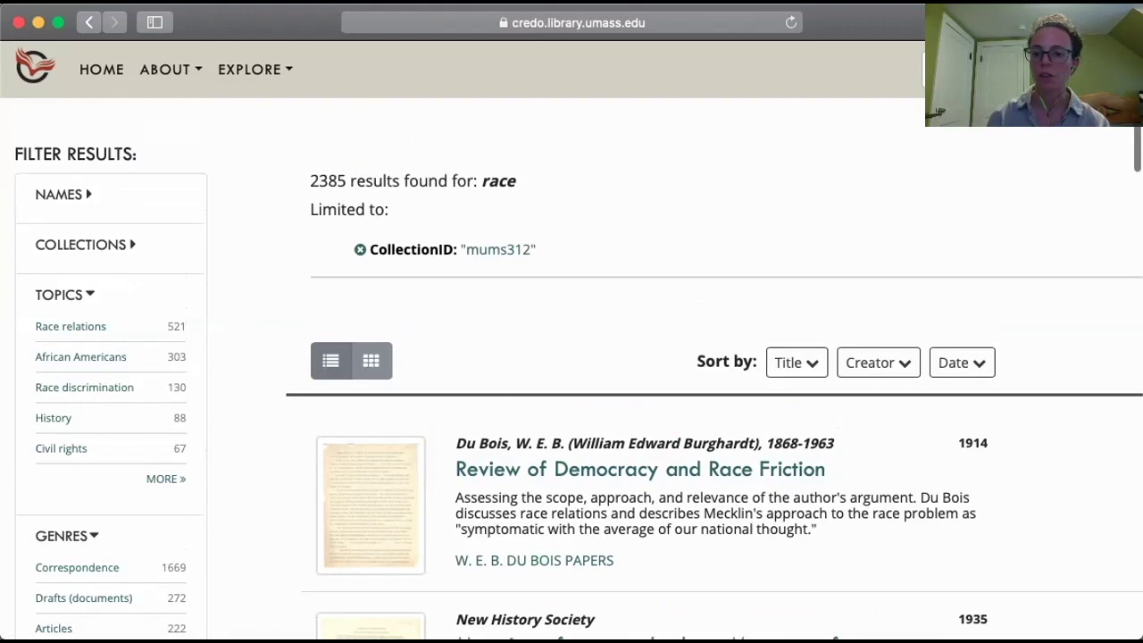
scroll(682, 293, "up", 1)
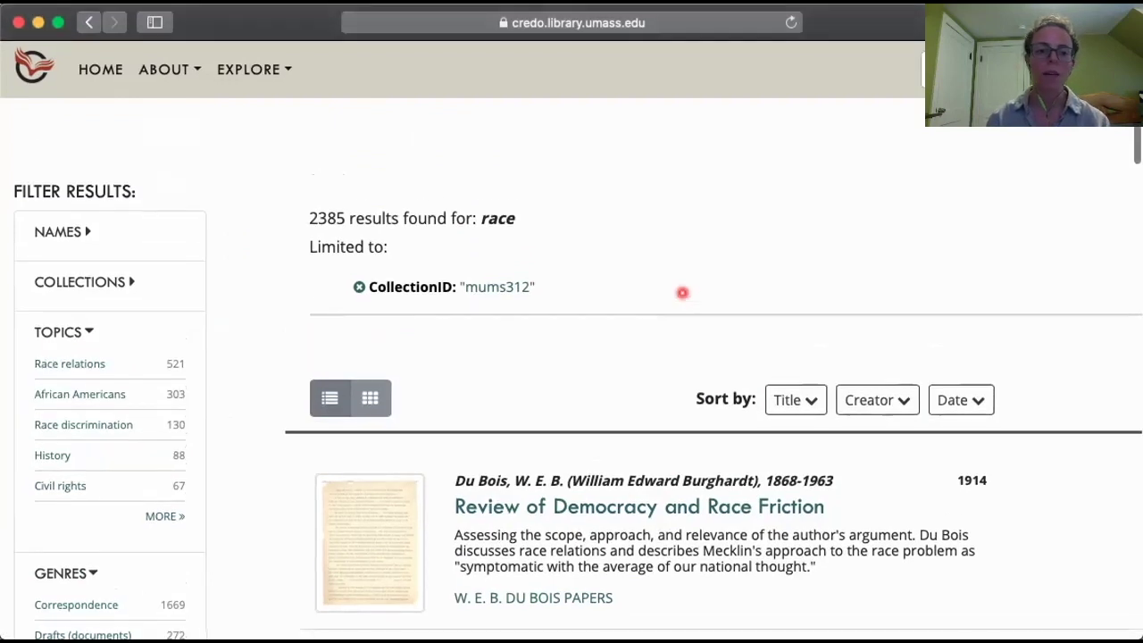
scroll(682, 293, "down", 2)
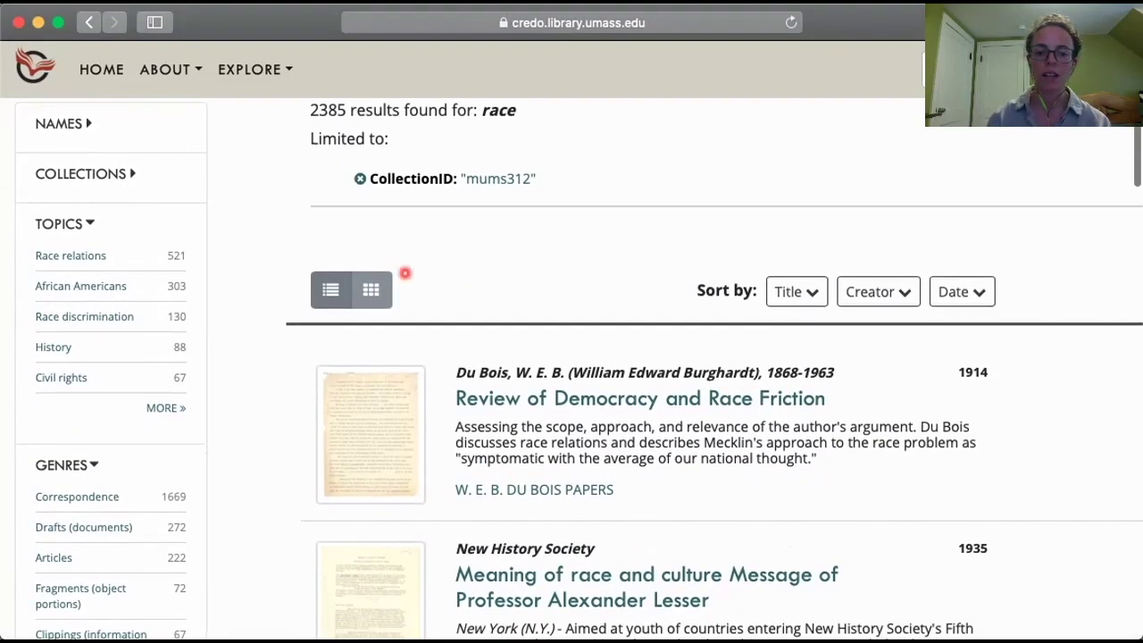
left_click(373, 289)
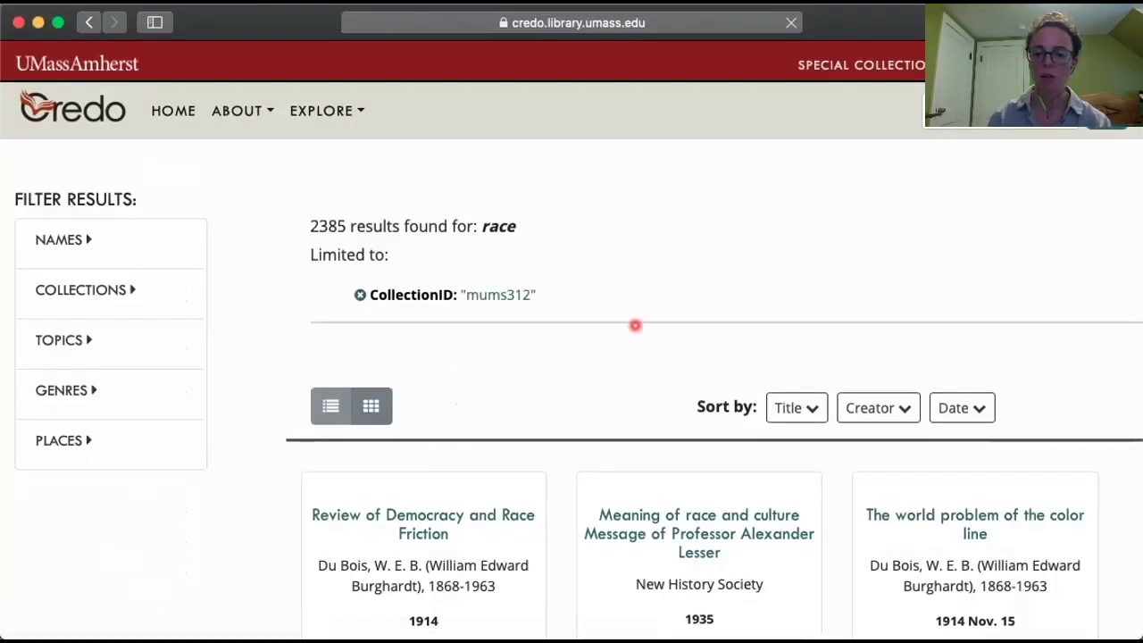
scroll(635, 325, "down", 5)
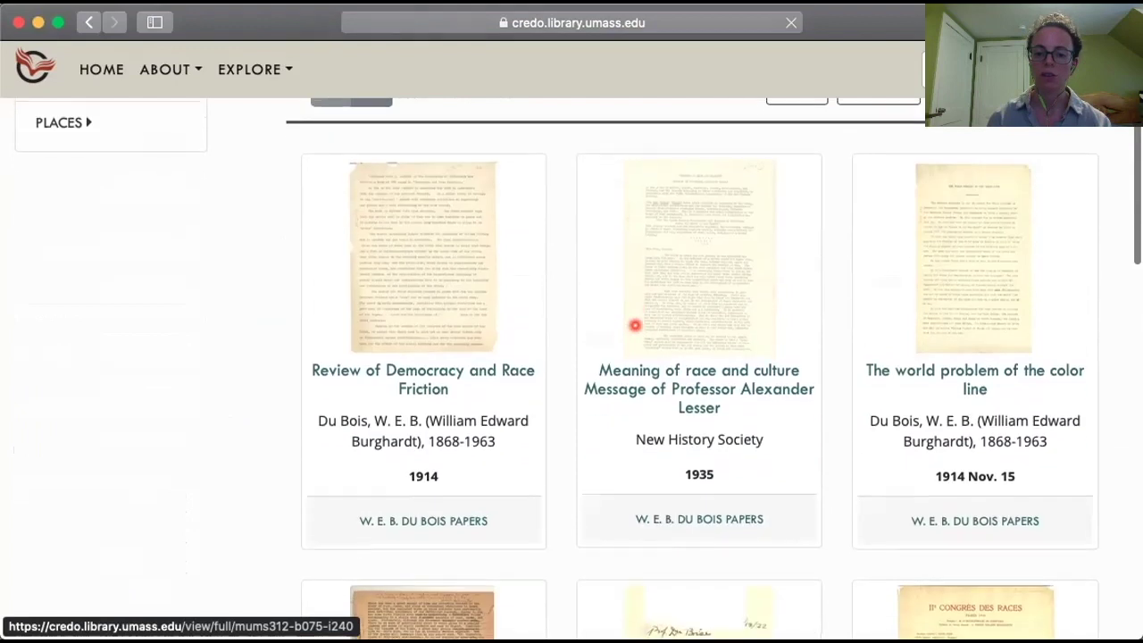
scroll(635, 325, "up", 5)
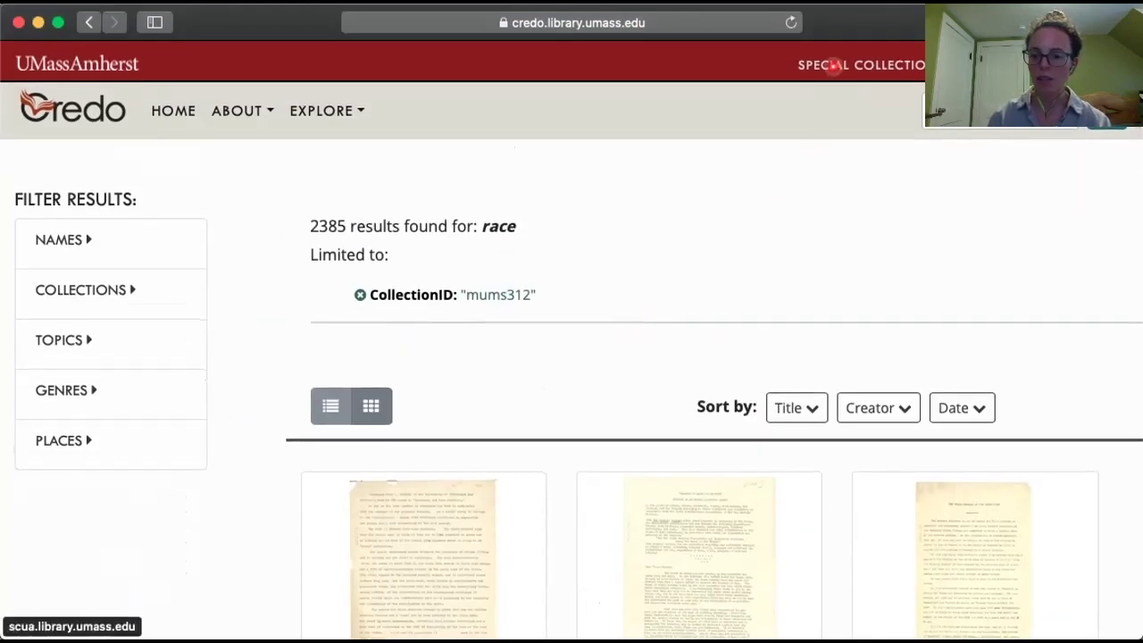
Go from Credo to the Special Collections & University Archives homepage
left_click(833, 65)
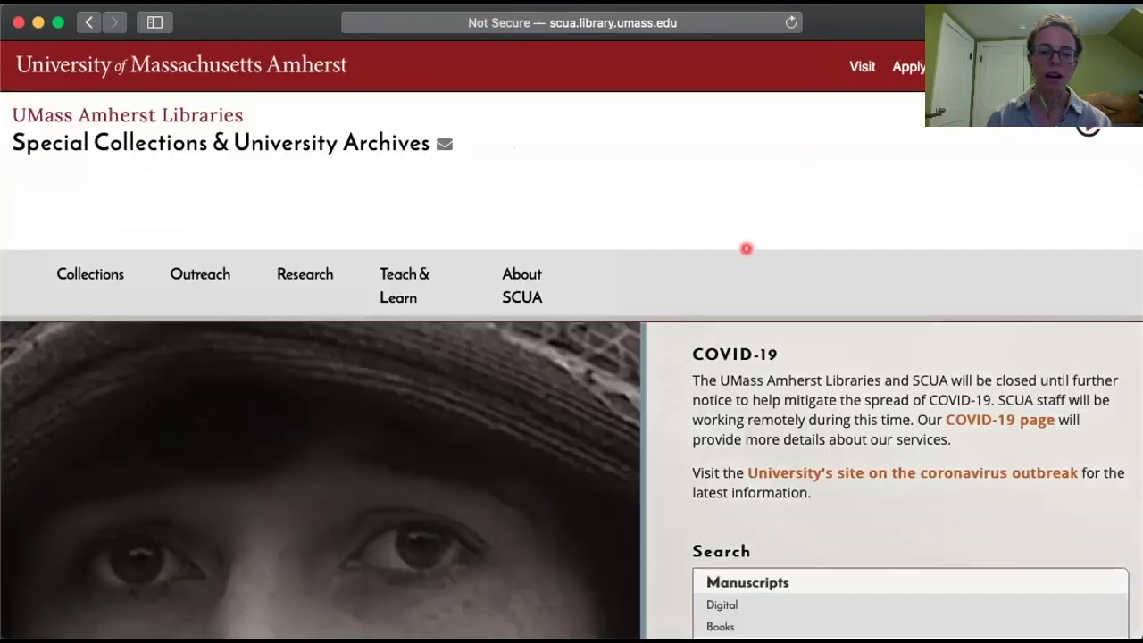
mouse_move(536, 298)
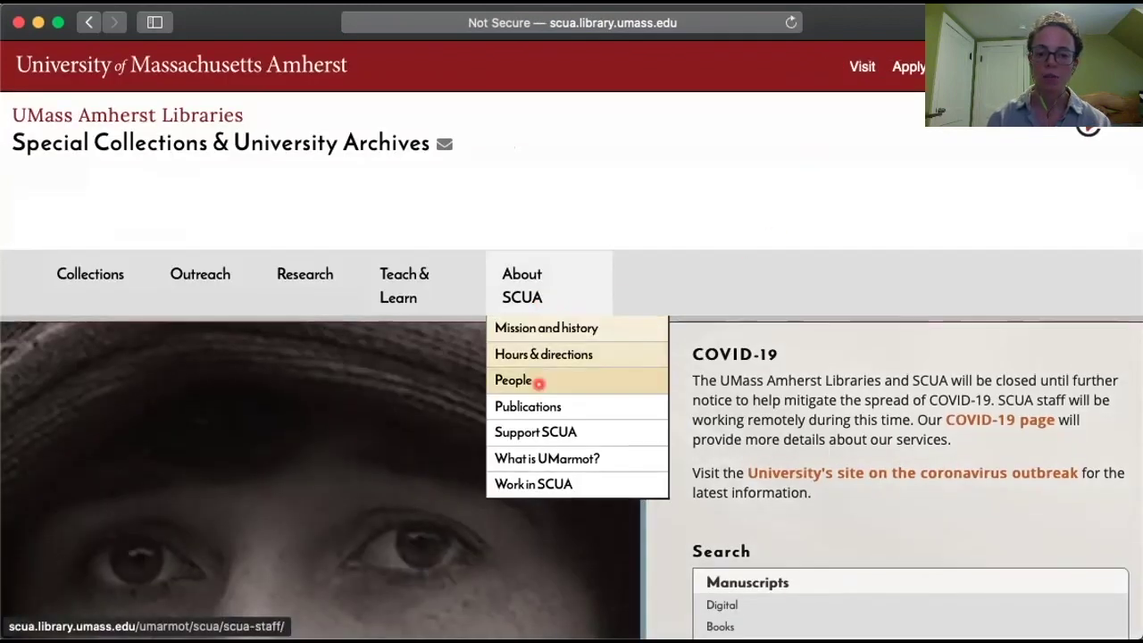